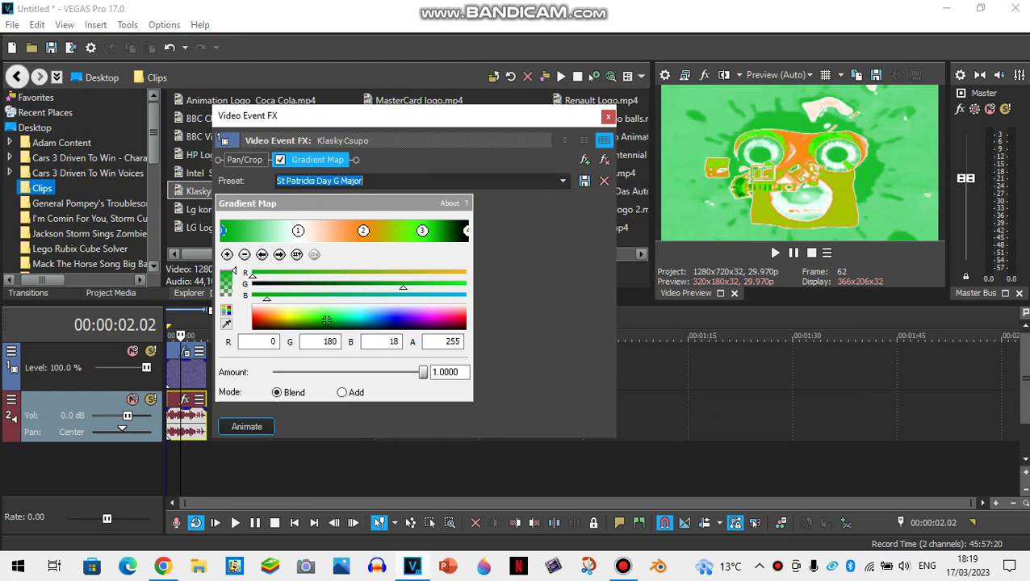
# Step: Review the RGB colours of the remaining Gradient Map control points in the St Patricks Day G Major preset and close the effect window
pyautogui.click(298, 231)
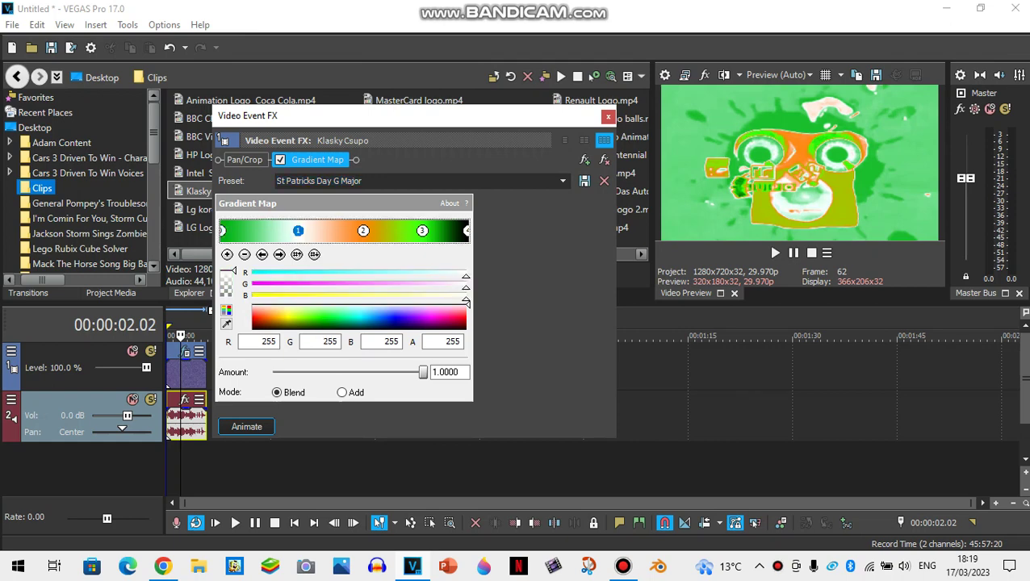
pyautogui.click(364, 231)
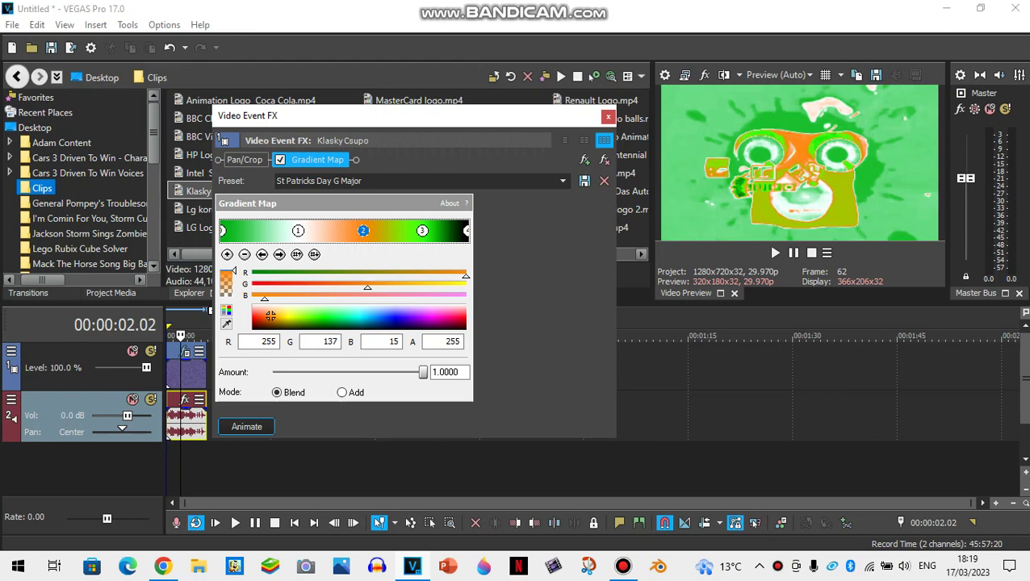
pyautogui.click(422, 231)
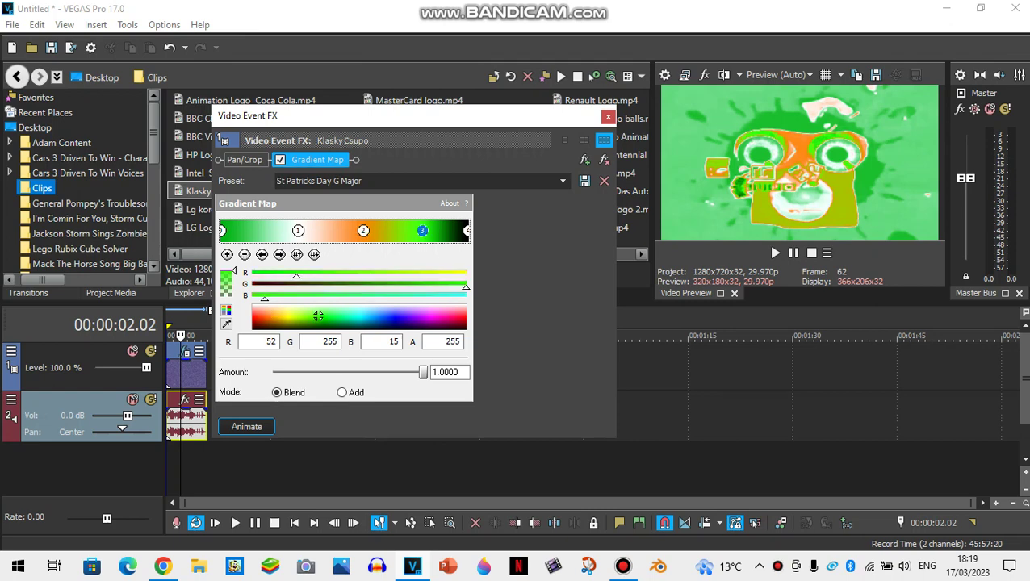
pyautogui.click(466, 231)
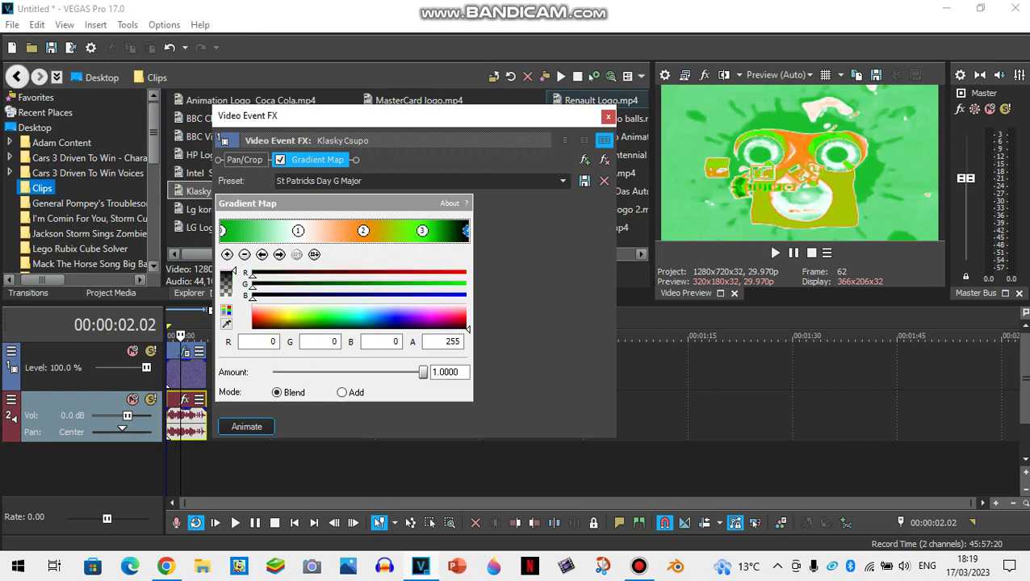
pyautogui.click(607, 117)
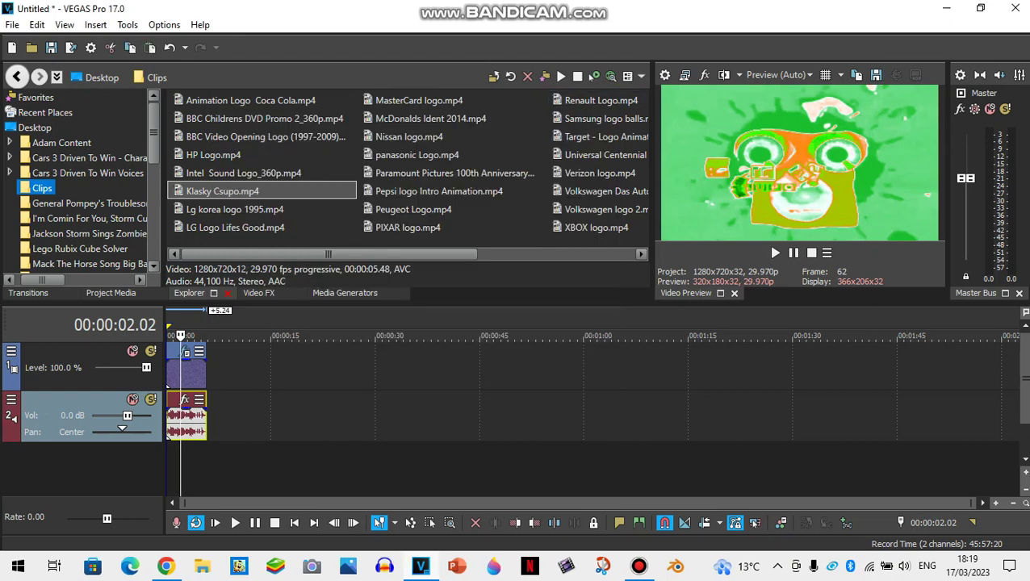
# Step: Set the track 2 audio event's time stretch method to Classic with A17. Drums, unpitched (minimum echo) and its pitch change to -12
pyautogui.rightClick(191, 421)
pyautogui.scroll(-2, 291, 484)
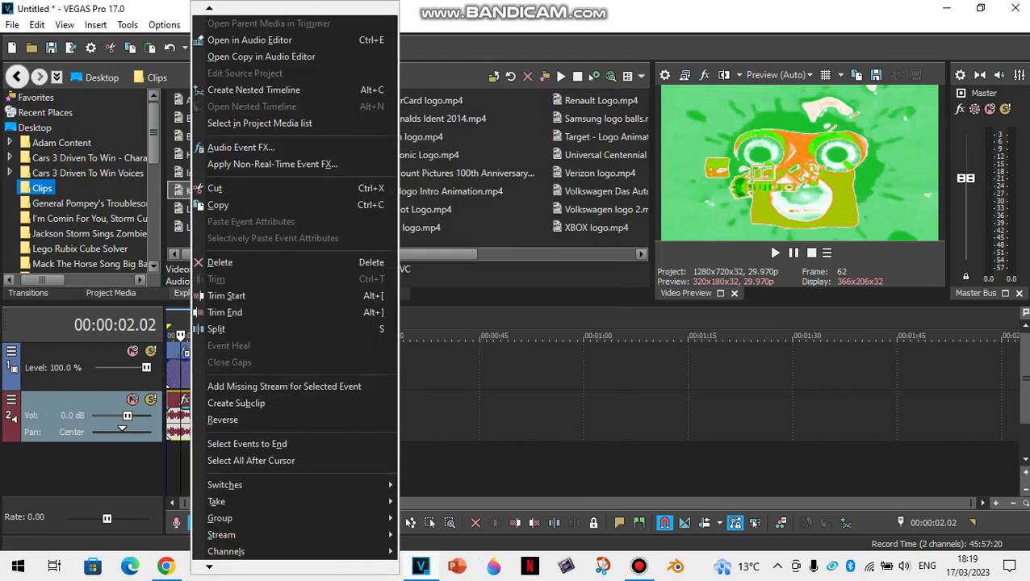
pyautogui.click(234, 543)
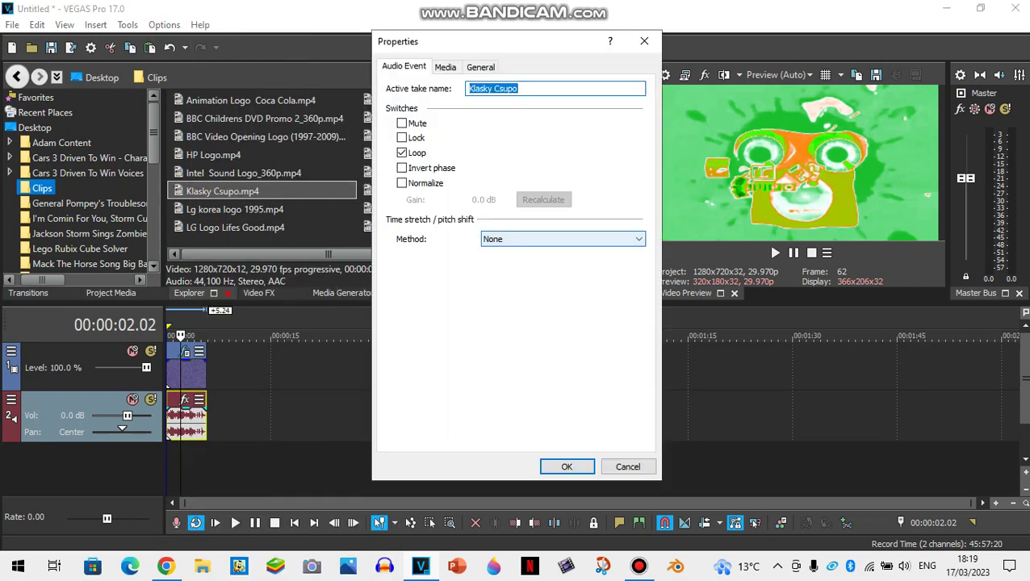
pyautogui.click(563, 239)
pyautogui.click(500, 273)
pyautogui.click(563, 260)
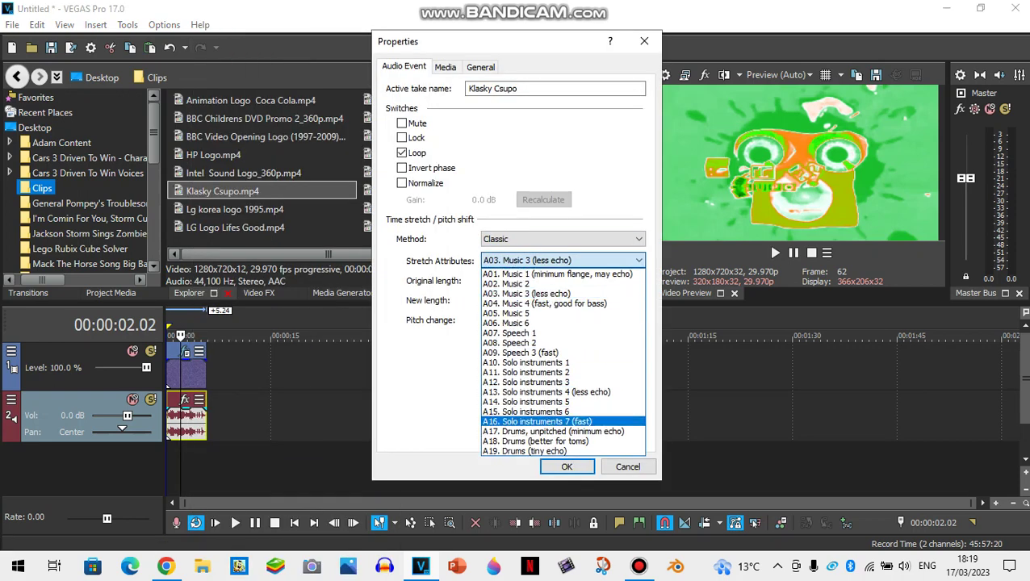
pyautogui.click(553, 431)
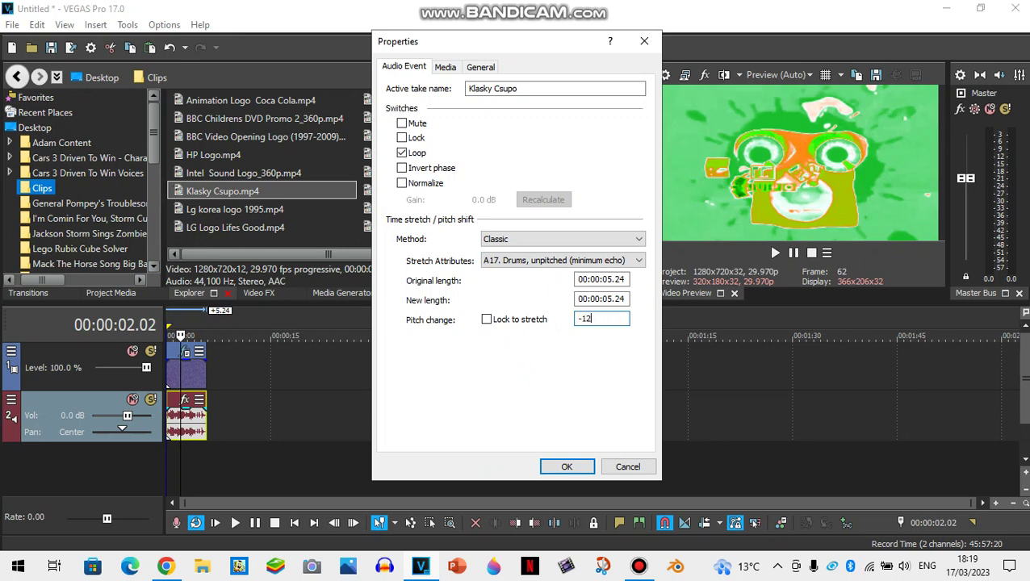
pyautogui.click(566, 466)
# Step: Copy the track 2 audio event and place the duplicate on a new track 3, aligned to the timeline start
pyautogui.rightClick(172, 421)
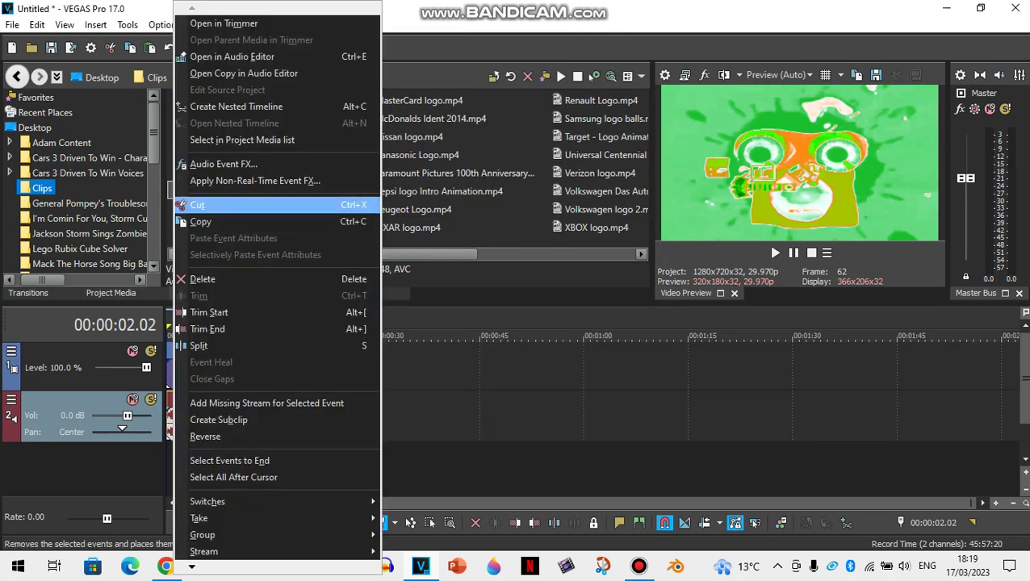
pyautogui.click(202, 223)
pyautogui.click(237, 420)
pyautogui.rightClick(237, 419)
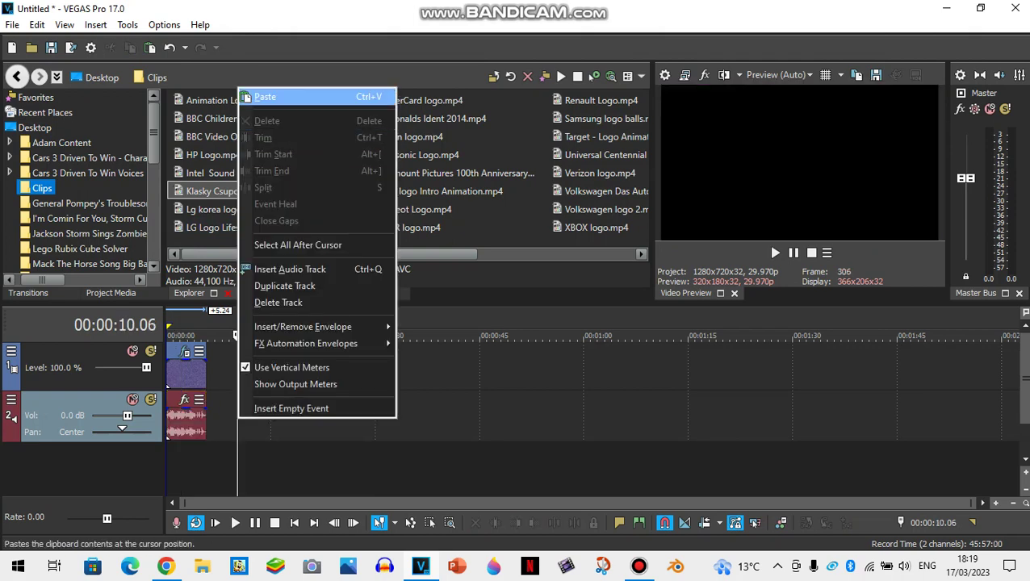
pyautogui.click(267, 98)
pyautogui.moveTo(255, 425); pyautogui.dragTo(184, 423)
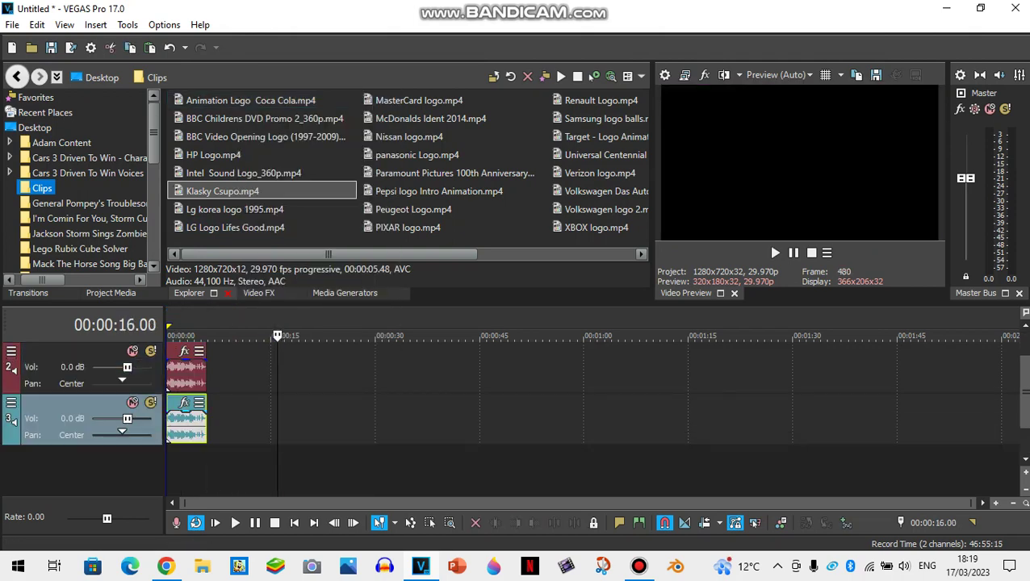
# Step: Set the pitch change of the audio event on track 3 to -5
pyautogui.click(171, 423)
pyautogui.rightClick(183, 423)
pyautogui.moveTo(214, 552)
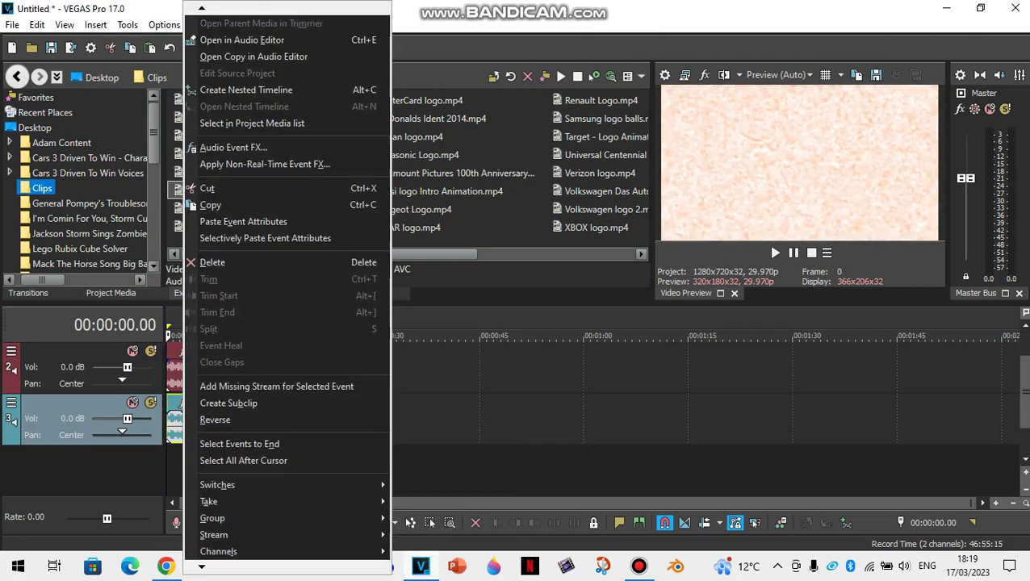
pyautogui.click(223, 542)
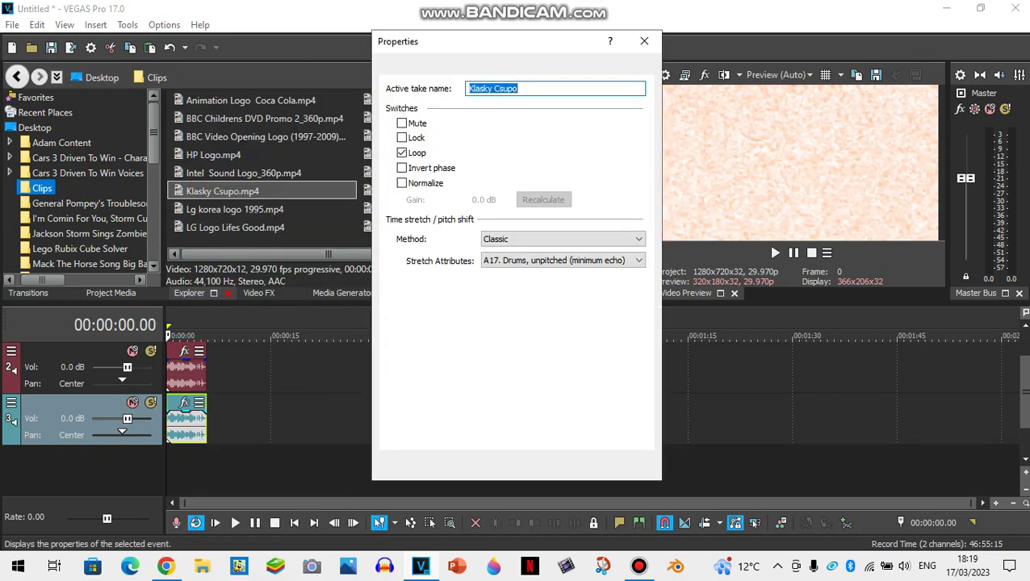
pyautogui.moveTo(618, 319); pyautogui.dragTo(581, 319)
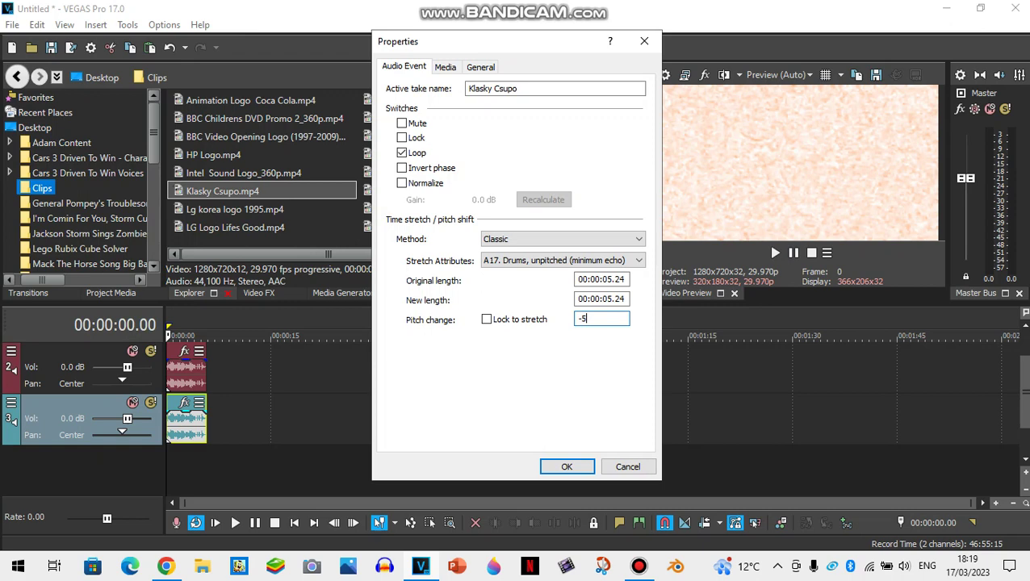
pyautogui.press('Return')
# Step: Duplicate the track 3 audio event onto a new track 4, aligned to the timeline start
pyautogui.rightClick(184, 436)
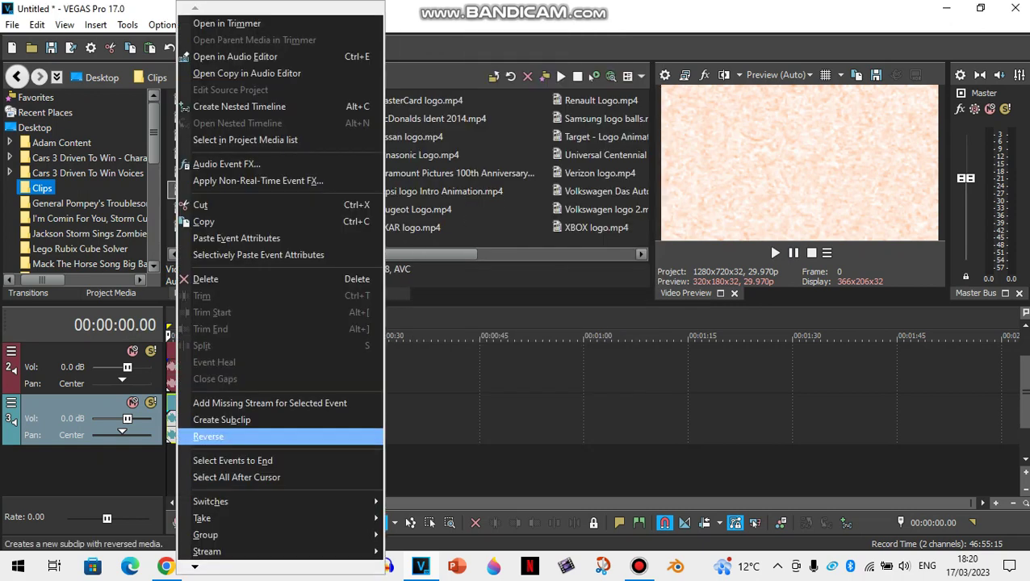
pyautogui.click(194, 222)
pyautogui.click(245, 440)
pyautogui.rightClick(244, 442)
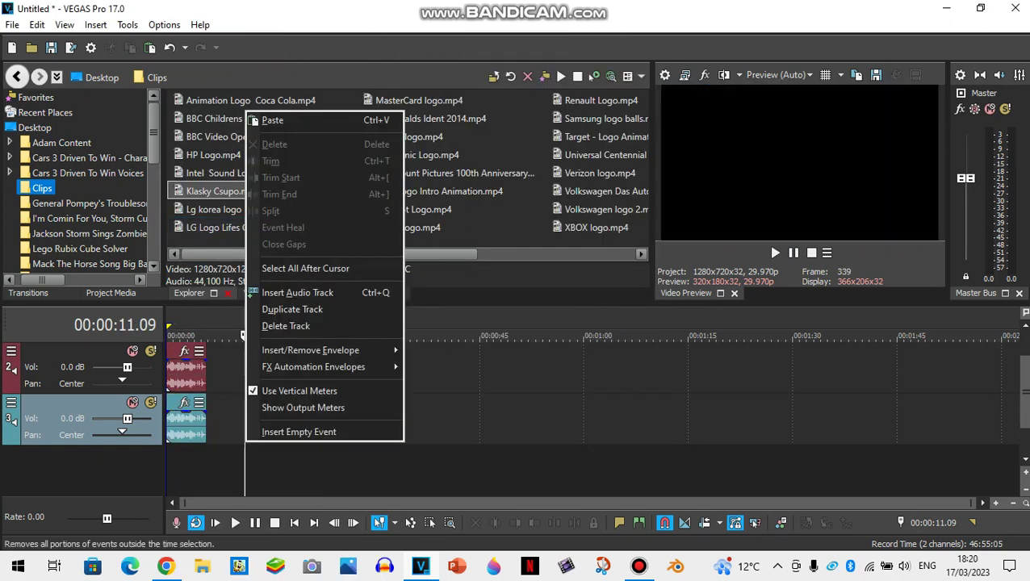
pyautogui.click(273, 120)
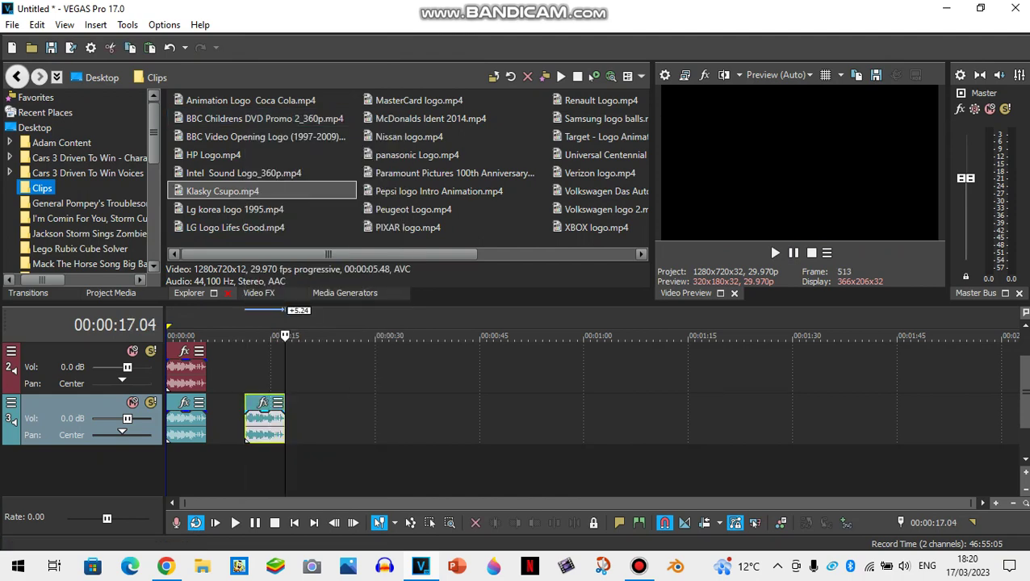
pyautogui.moveTo(265, 435); pyautogui.dragTo(186, 464)
pyautogui.press('Home')
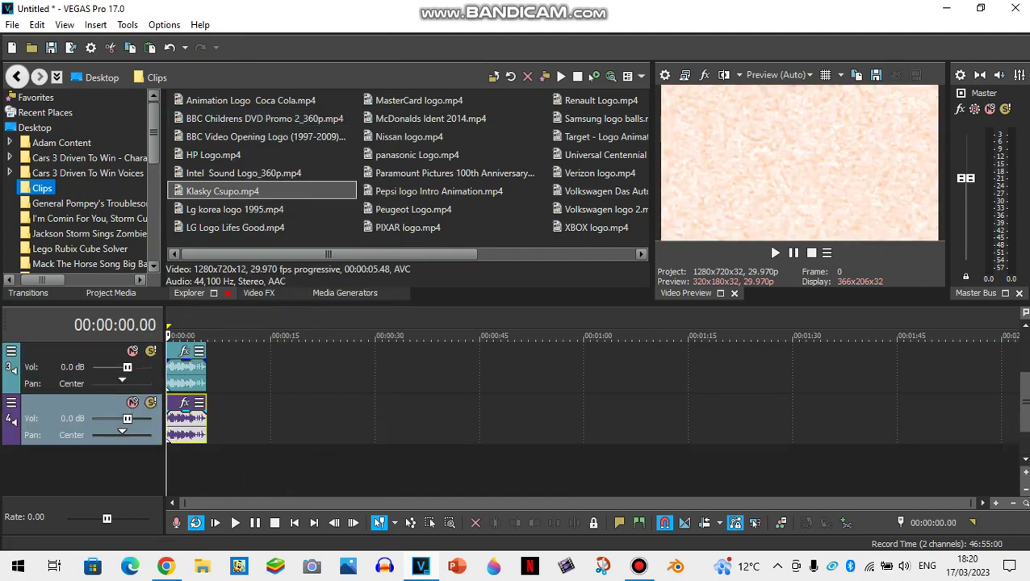
# Step: Set the pitch change of the audio event on track 4 to 0
pyautogui.rightClick(196, 419)
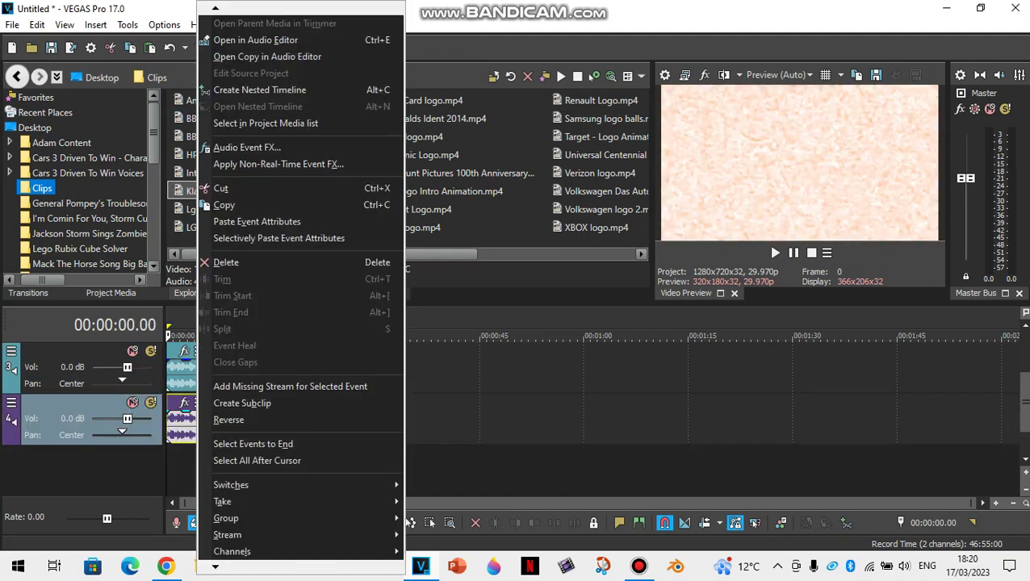
pyautogui.click(234, 552)
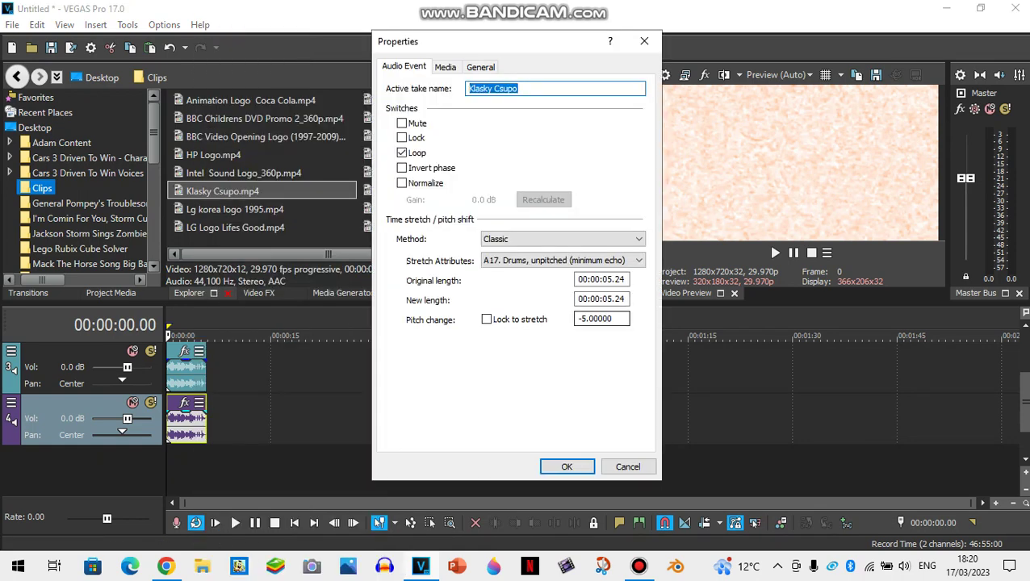
pyautogui.doubleClick(601, 319)
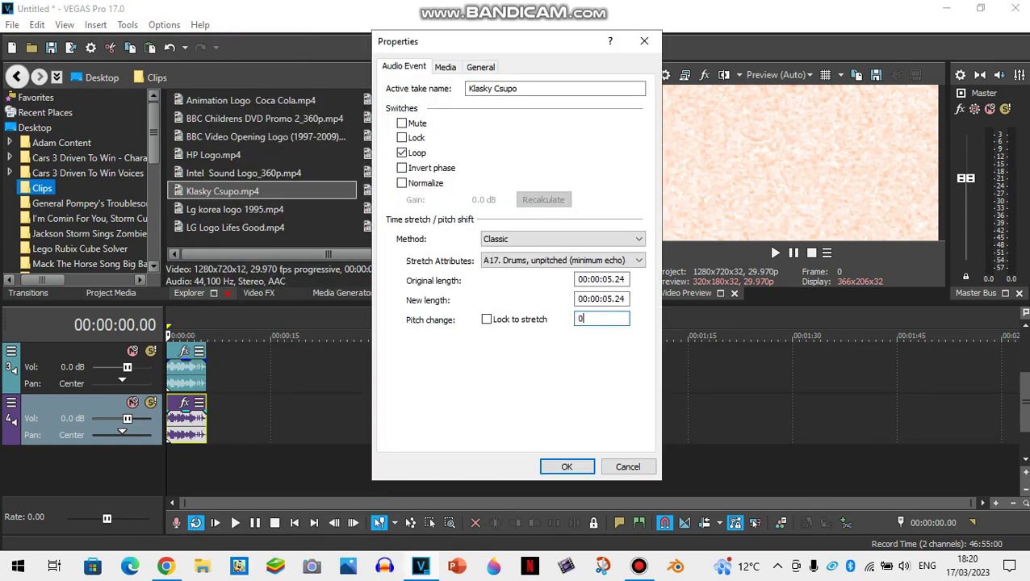
pyautogui.click(566, 466)
# Step: Duplicate the track 4 audio event onto a new track 5, aligned to the timeline start
pyautogui.rightClick(193, 419)
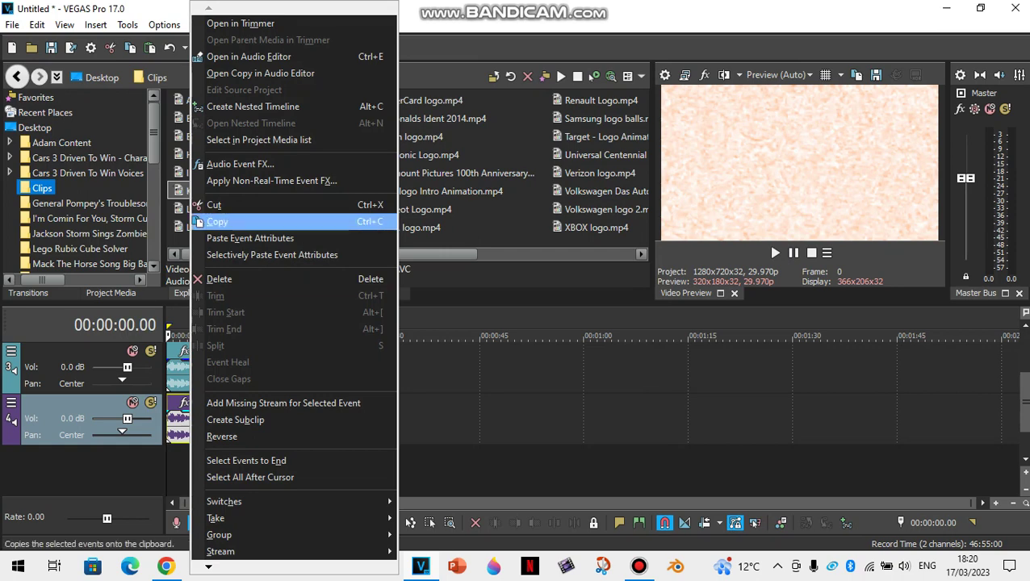
pyautogui.click(217, 221)
pyautogui.click(259, 426)
pyautogui.rightClick(259, 425)
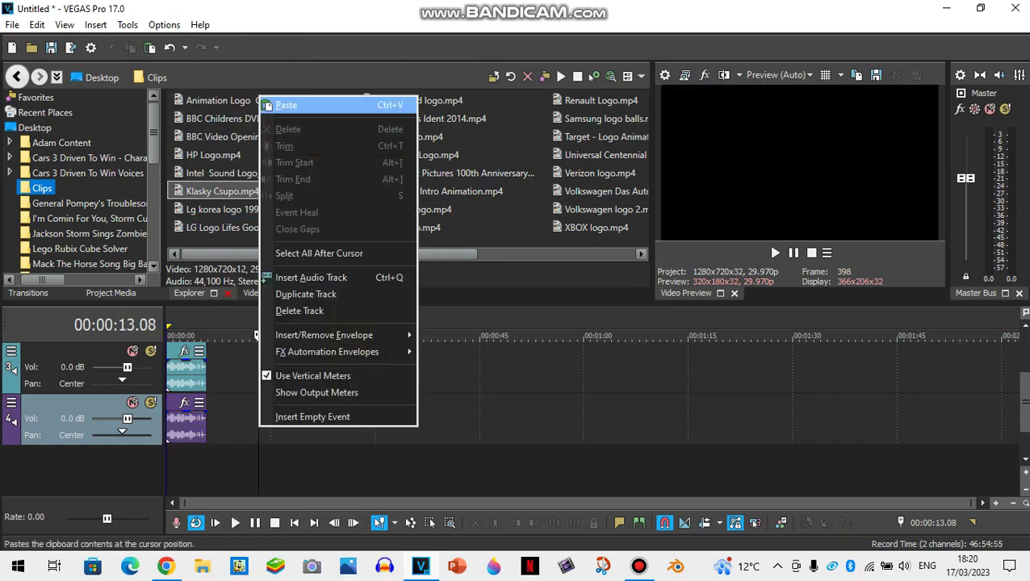
pyautogui.click(282, 105)
pyautogui.moveTo(274, 424); pyautogui.dragTo(182, 470)
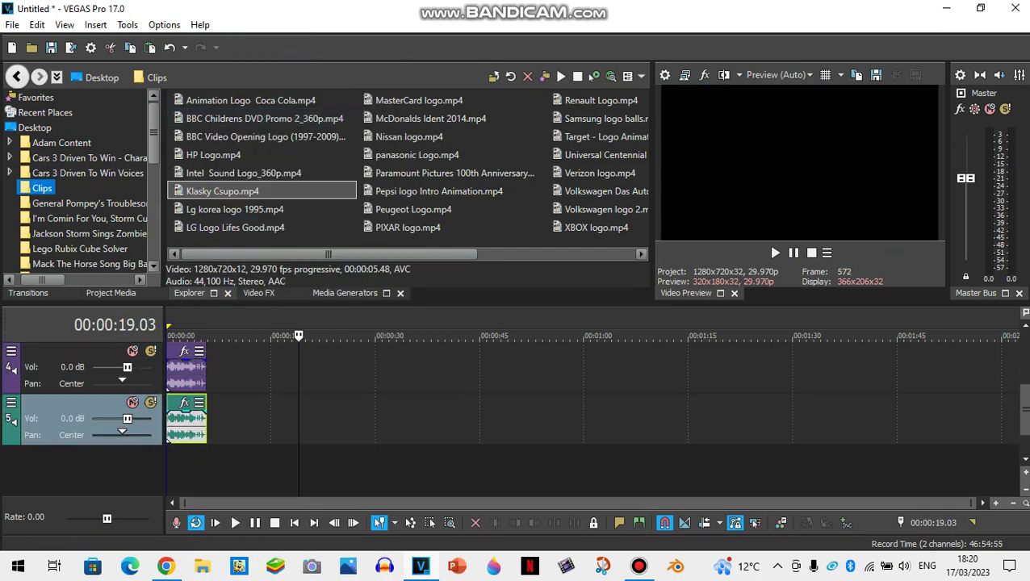
# Step: Set the track 5 audio event's time stretch method to Classic and its pitch change to 4
pyautogui.rightClick(172, 425)
pyautogui.moveTo(191, 568)
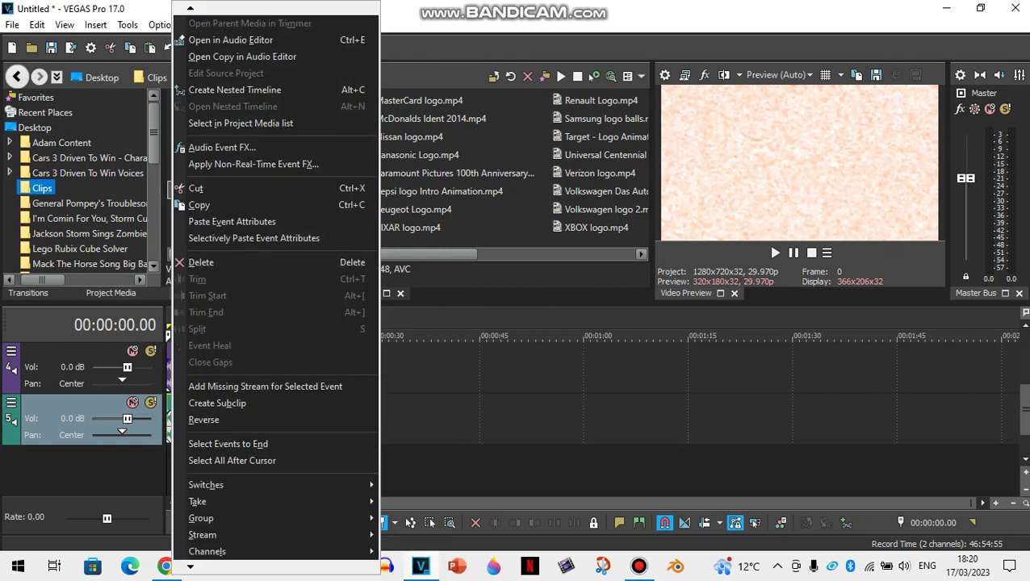
pyautogui.click(212, 542)
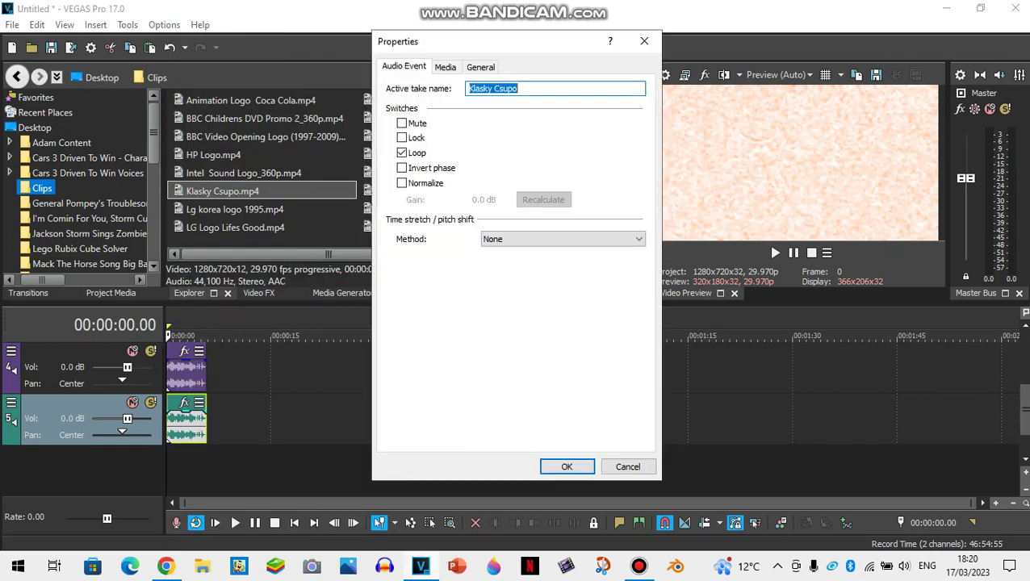
pyautogui.click(563, 239)
pyautogui.click(563, 272)
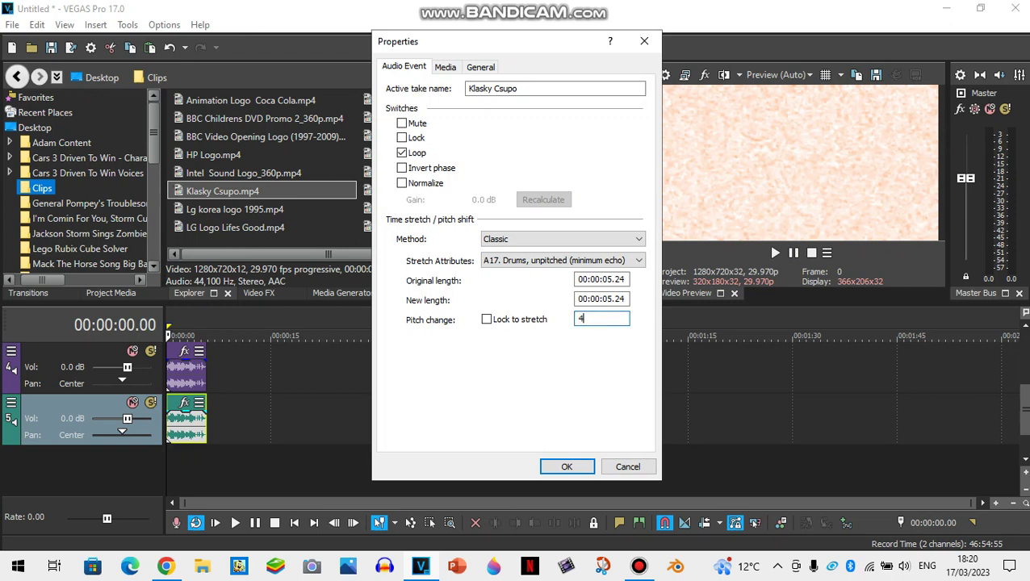
pyautogui.click(567, 467)
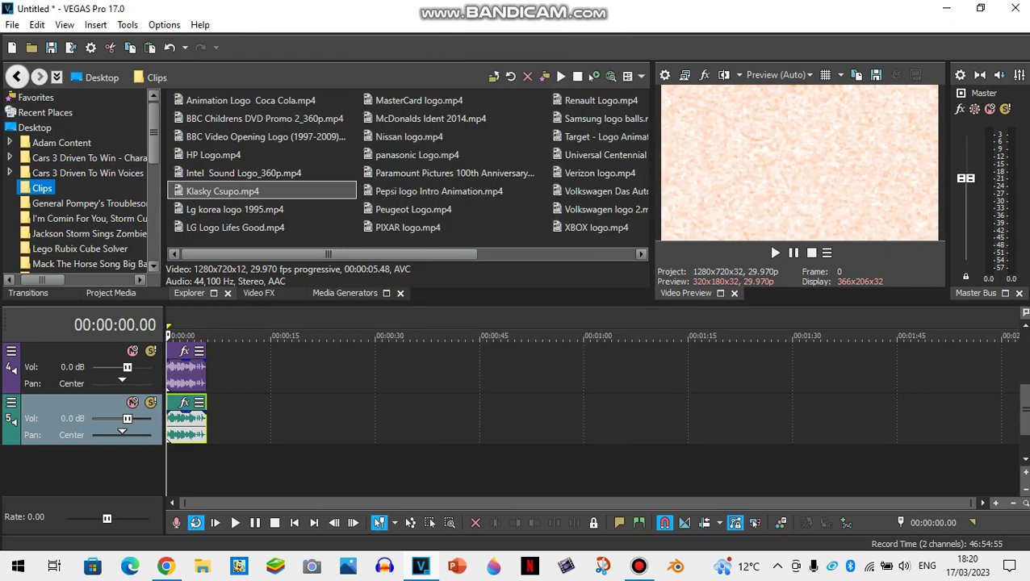
# Step: Duplicate the track 5 audio event onto a new track 6, aligned to the timeline start
pyautogui.rightClick(189, 420)
pyautogui.click(267, 237)
pyautogui.rightClick(255, 408)
pyautogui.click(275, 86)
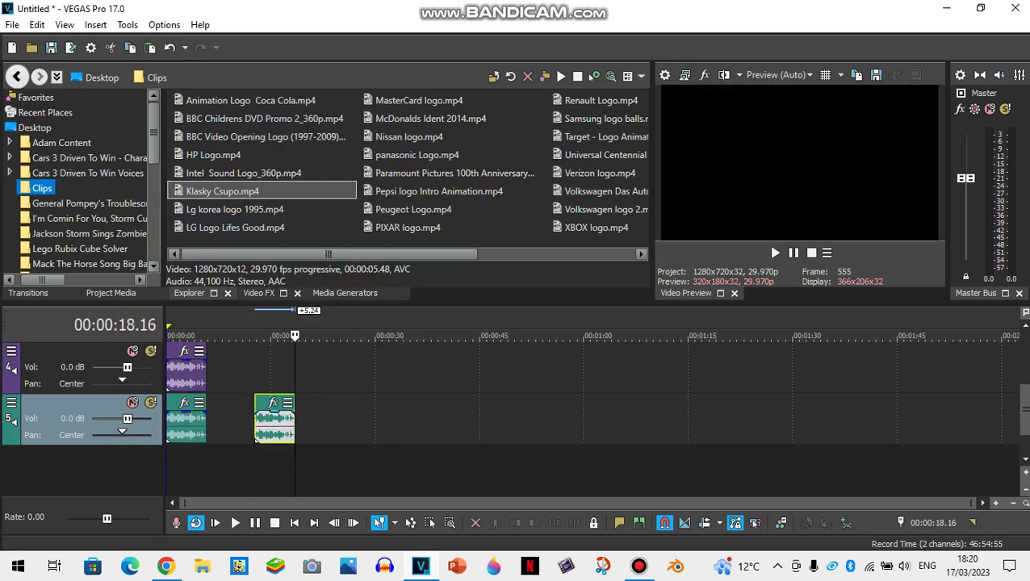
pyautogui.moveTo(264, 423); pyautogui.dragTo(177, 470)
# Step: Set the pitch change of the audio event on track 6 to 7
pyautogui.rightClick(172, 421)
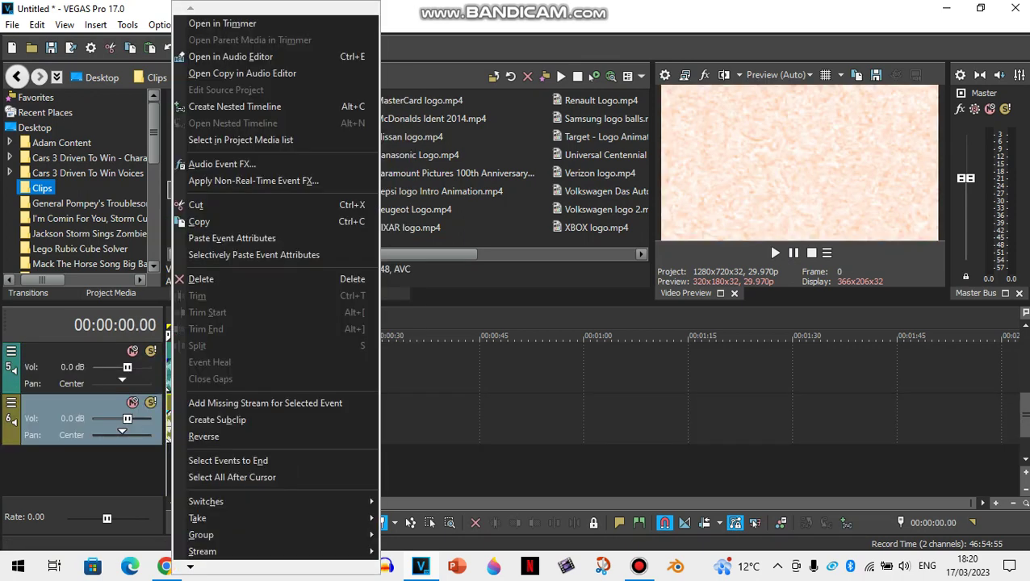
pyautogui.moveTo(192, 568)
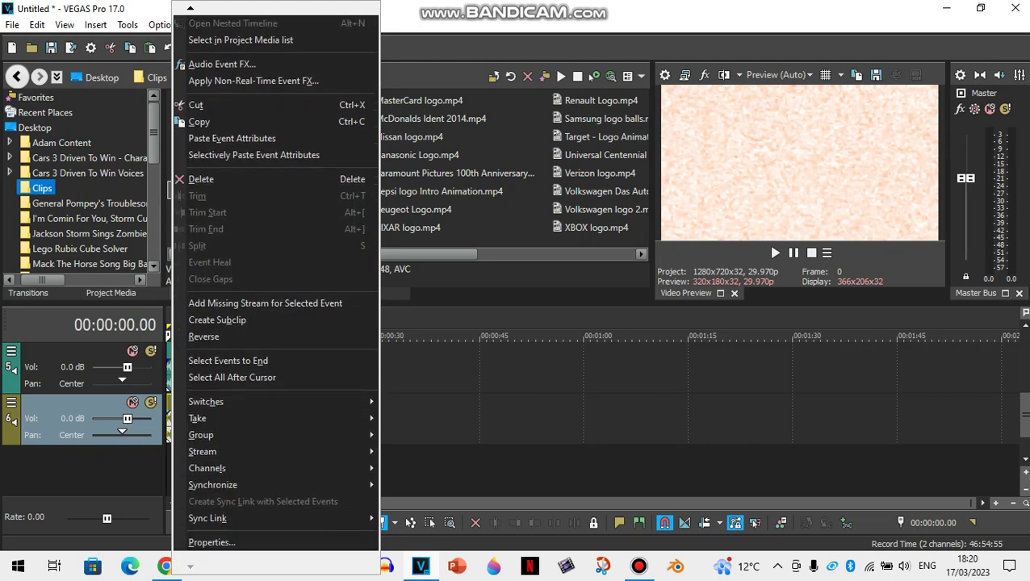
pyautogui.click(211, 542)
pyautogui.doubleClick(581, 319)
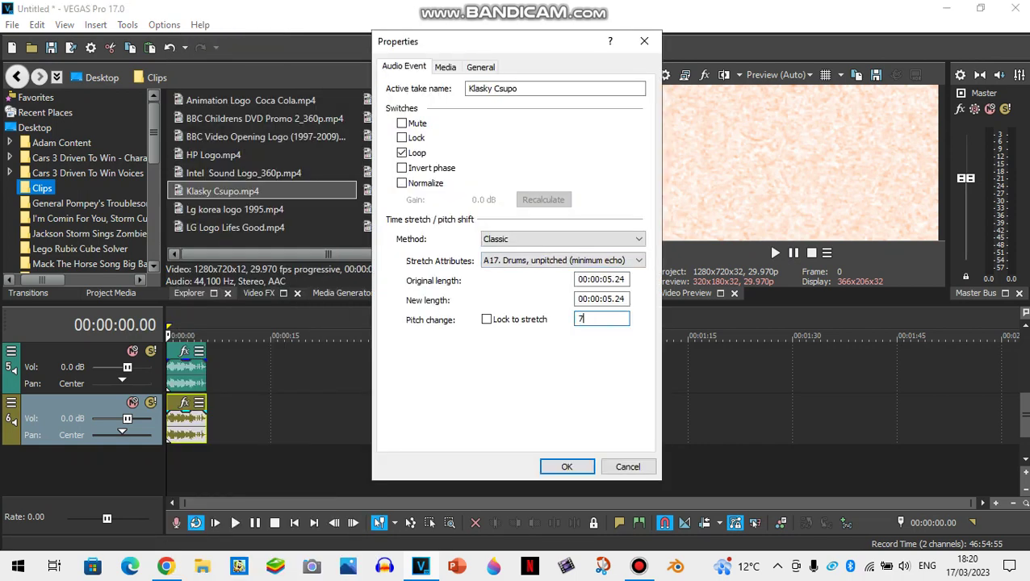
pyautogui.press('Return')
# Step: Duplicate the track 6 audio event onto a new track 7, aligned to the timeline start
pyautogui.rightClick(186, 418)
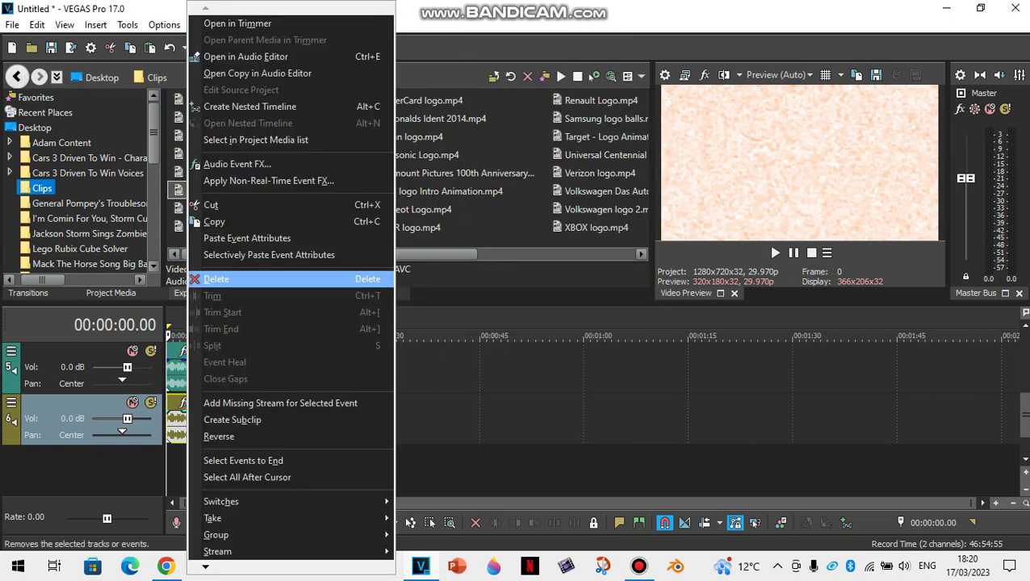
pyautogui.click(214, 222)
pyautogui.click(228, 413)
pyautogui.rightClick(228, 413)
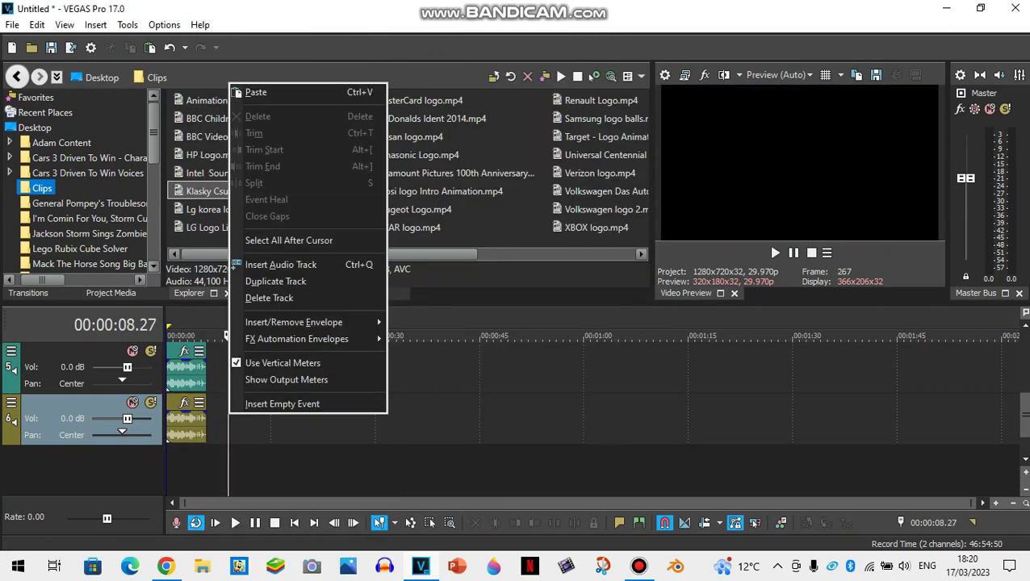
pyautogui.click(247, 93)
pyautogui.moveTo(247, 409); pyautogui.dragTo(185, 472)
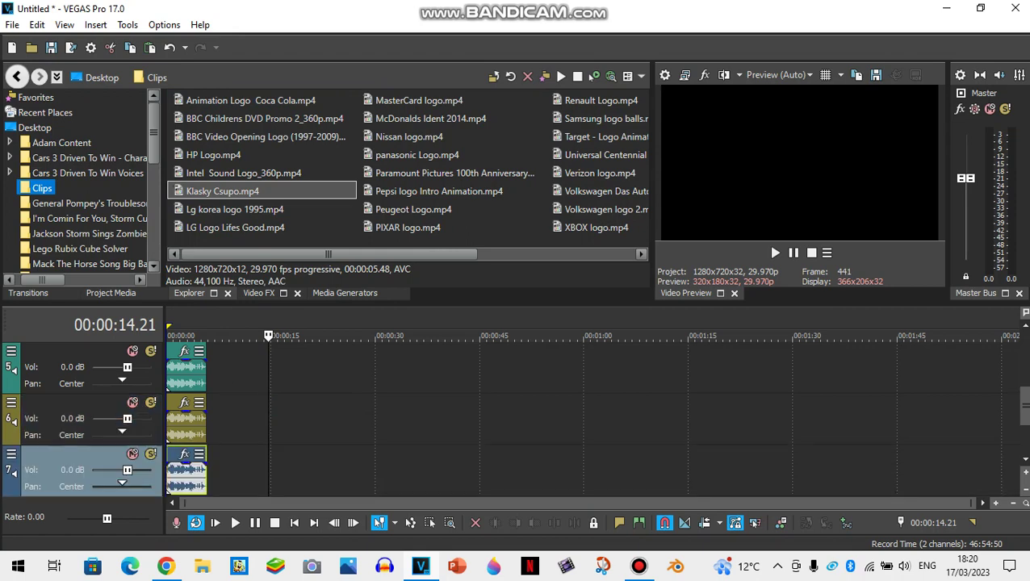
# Step: Set the pitch change of the audio event on track 7 to 12
pyautogui.click(173, 473)
pyautogui.rightClick(176, 473)
pyautogui.moveTo(195, 567)
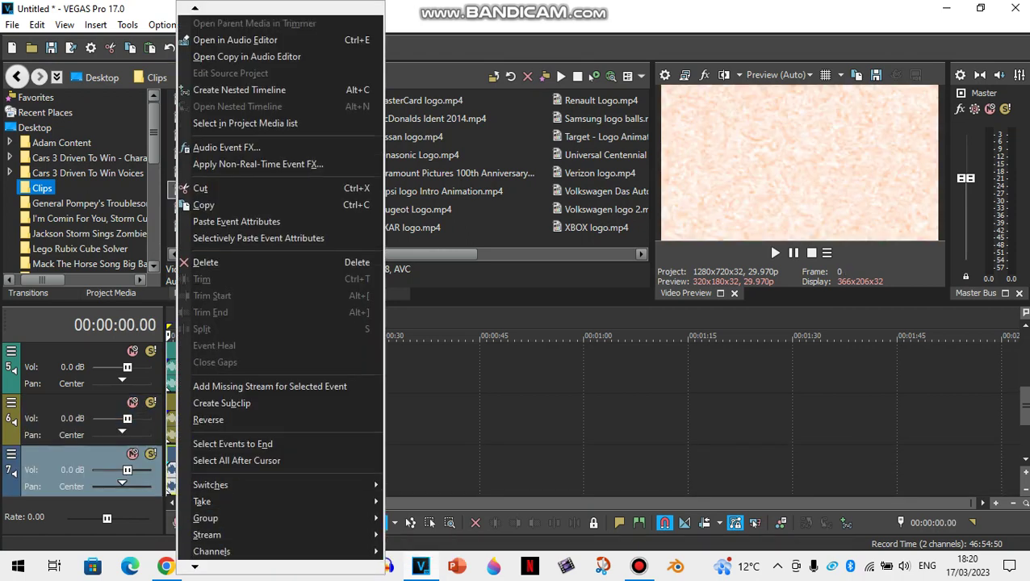
pyautogui.scroll(-2, 274, 323)
pyautogui.click(218, 540)
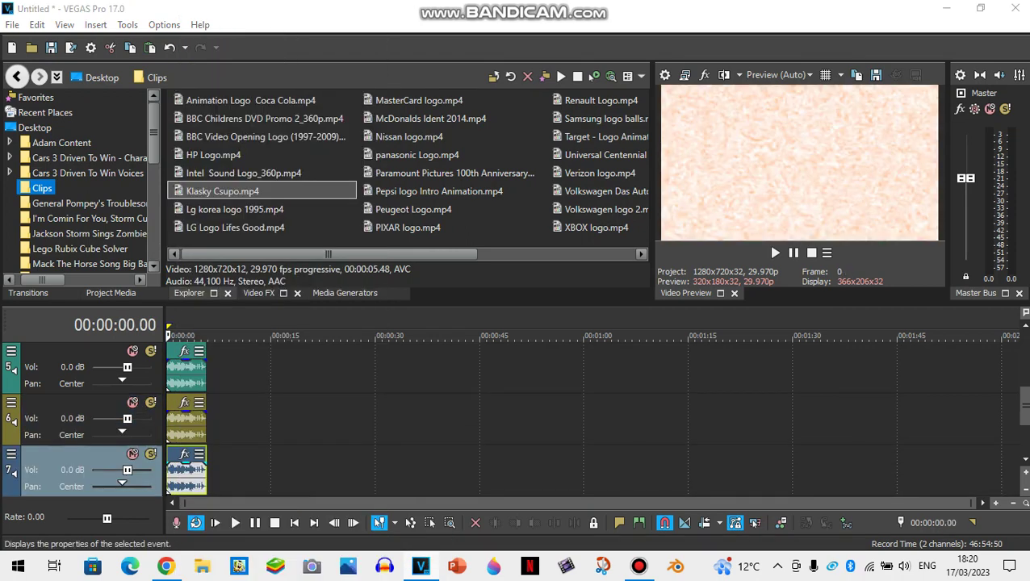
pyautogui.click(612, 319)
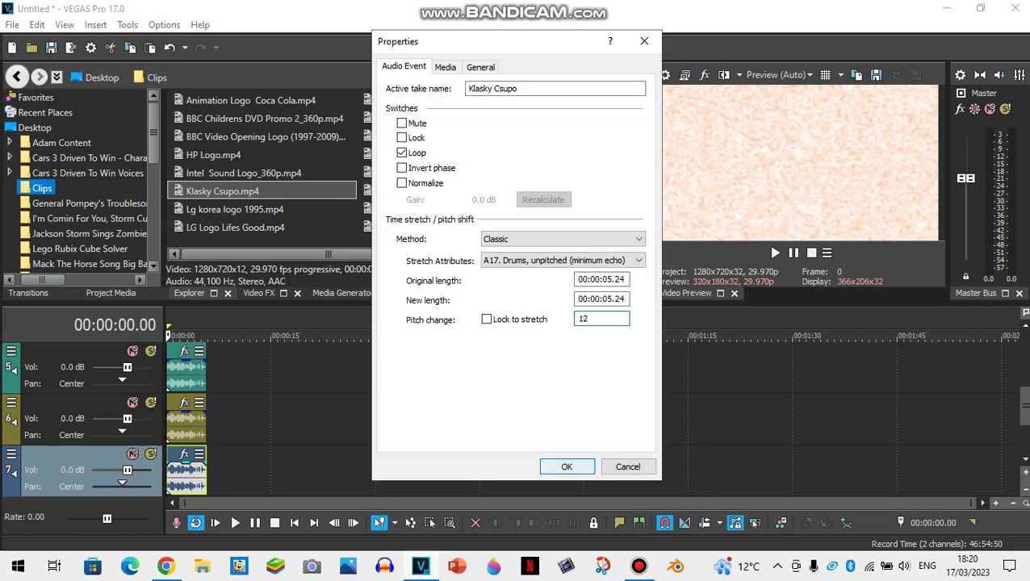
pyautogui.click(567, 467)
# Step: Set the time selection to the length of the track 7 event and choose the Wave (Microsoft) Default Template for rendering
pyautogui.scroll(-2, 167, 387)
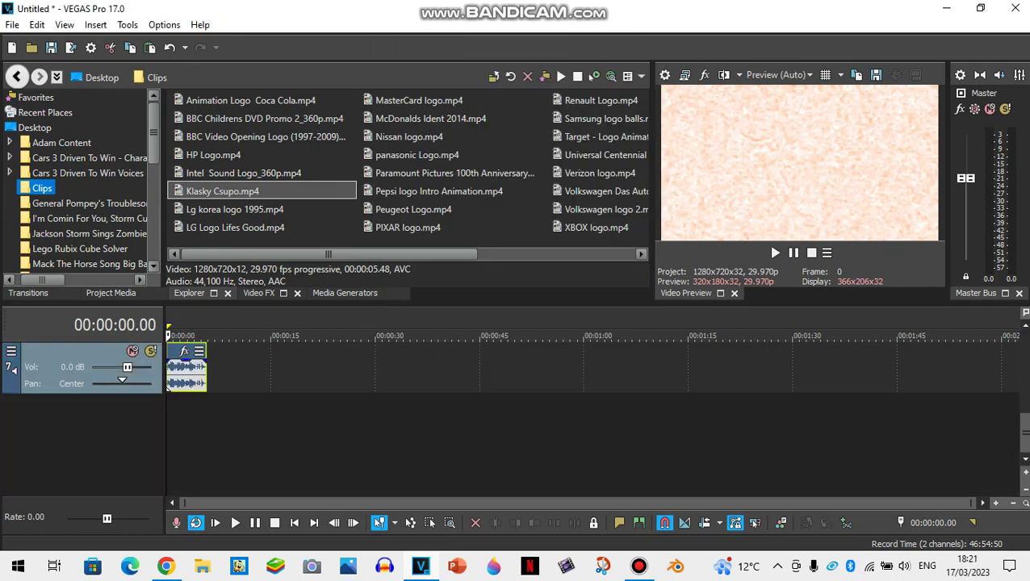
pyautogui.doubleClick(168, 386)
pyautogui.click(13, 25)
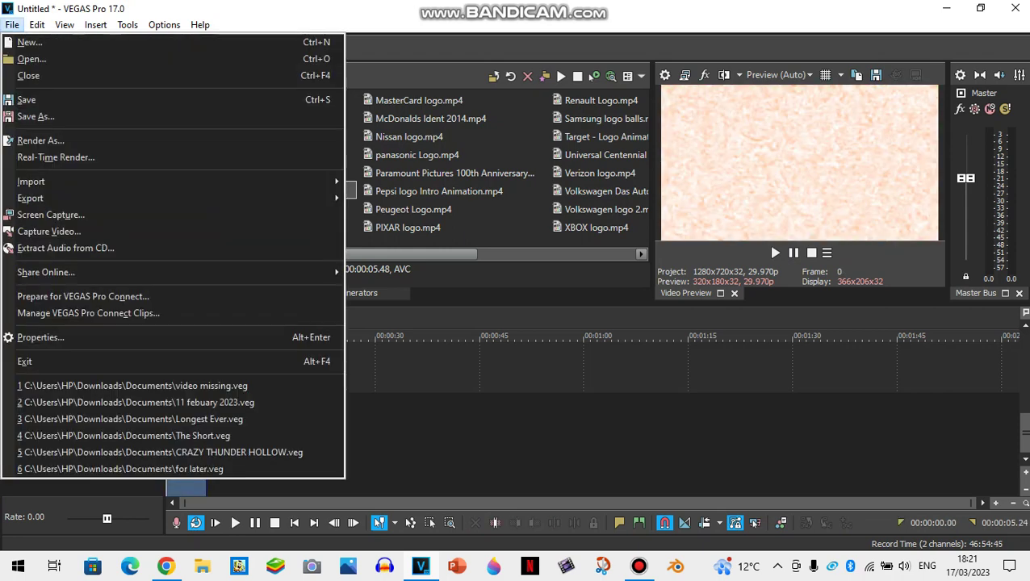
pyautogui.click(41, 140)
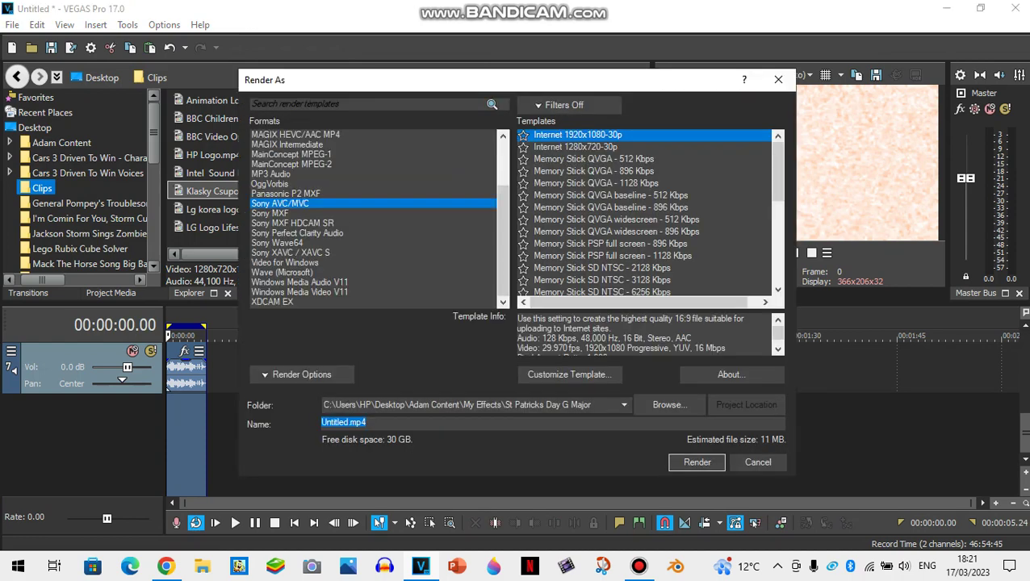
pyautogui.click(282, 273)
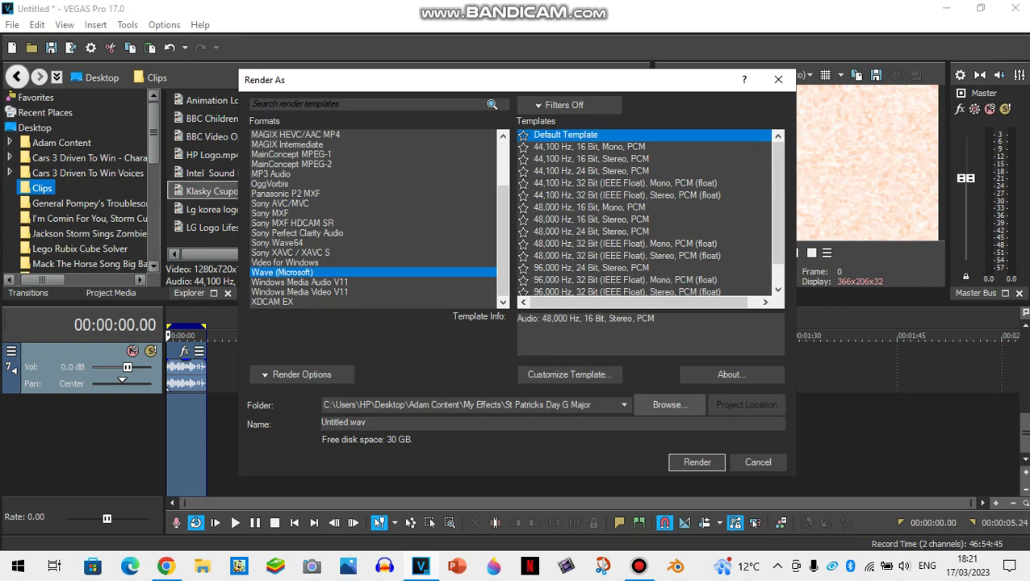
# Step: Render the selection as a WAV file named "Klaksy Cuspo In G Major (2)" in the HP user folder
pyautogui.click(668, 405)
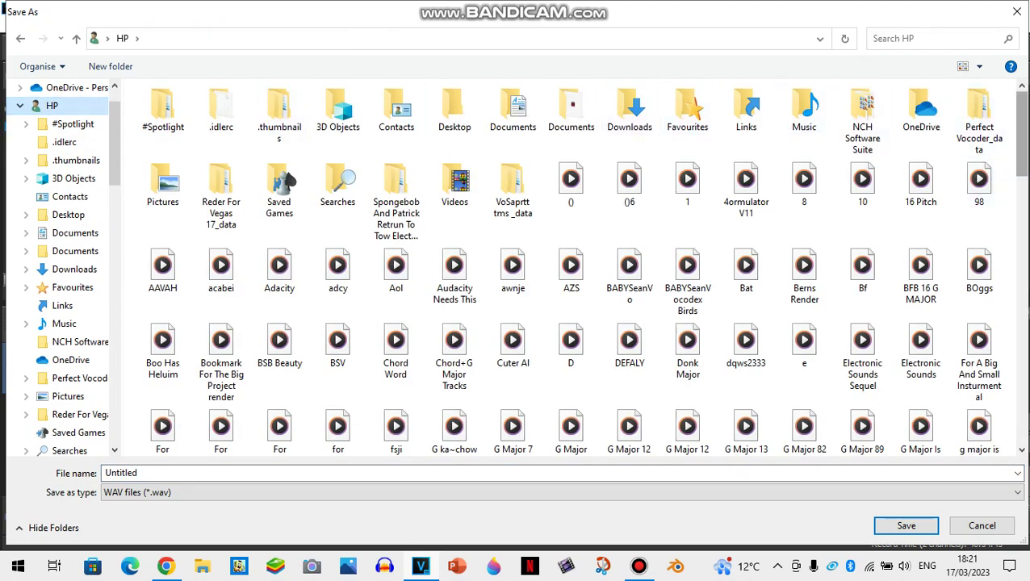
pyautogui.moveTo(1021, 136); pyautogui.dragTo(1020, 171)
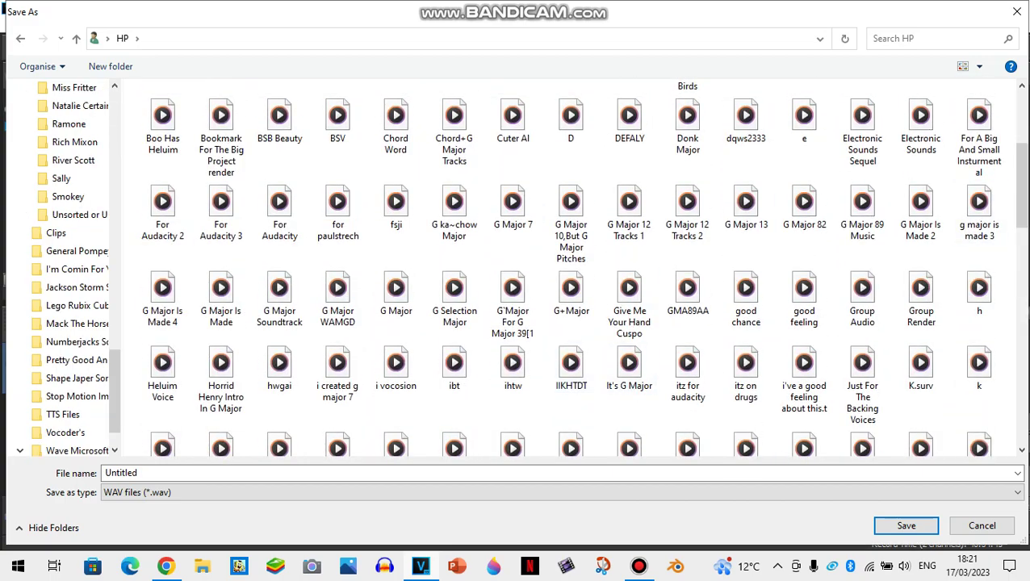
pyautogui.press('Tab')
pyautogui.hotkey('shift', 'Tab')
pyautogui.press('capslock')
pyautogui.write('K')
pyautogui.press('capslock')
pyautogui.write('laks')
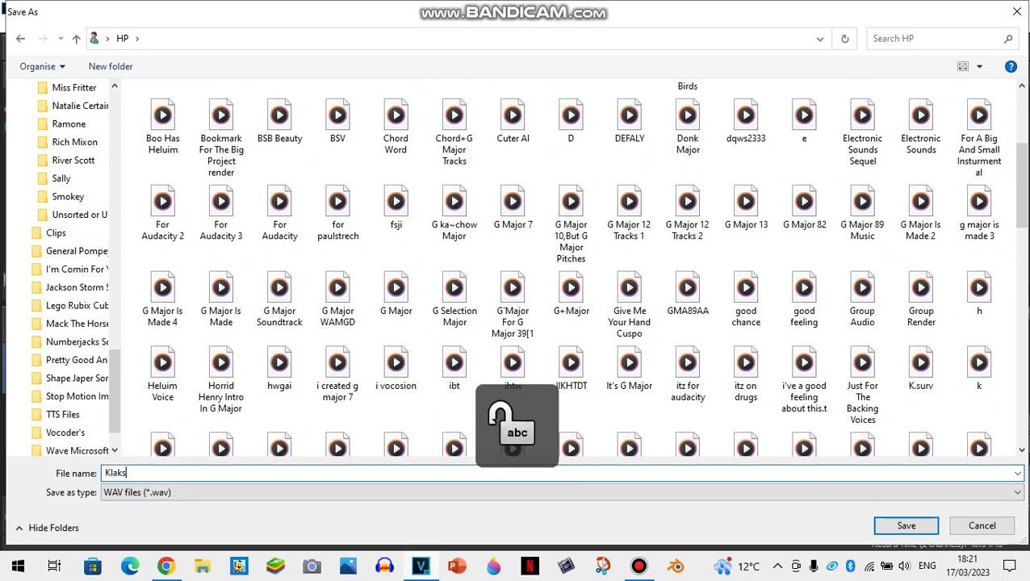
pyautogui.write('y Cuspi')
pyautogui.press('capslock')
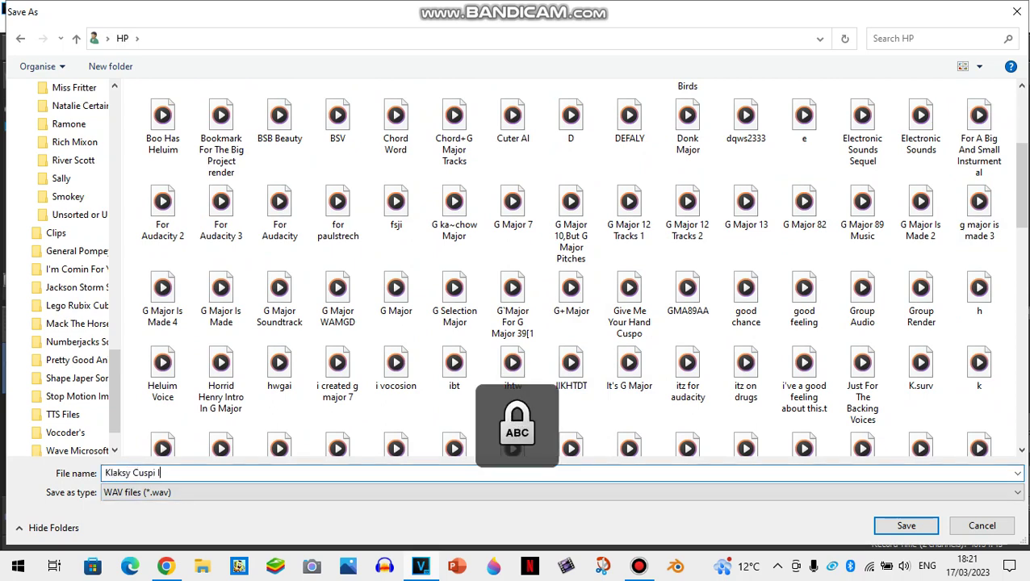
pyautogui.press('capslock')
pyautogui.press('BackSpace')
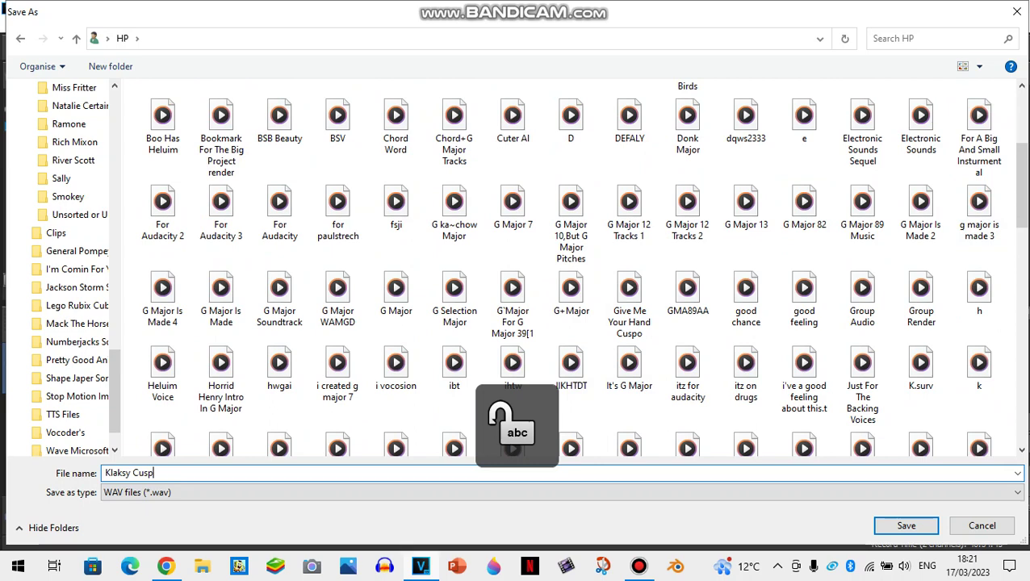
pyautogui.press('capslock')
pyautogui.write('I')
pyautogui.press('capslock')
pyautogui.write('n')
pyautogui.press('capslock')
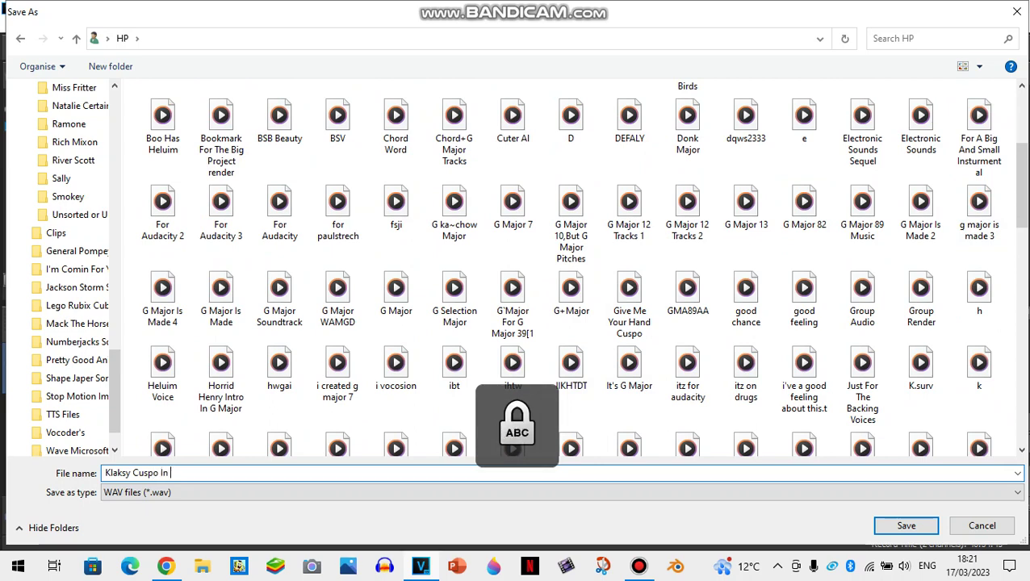
pyautogui.write('G M')
pyautogui.press('capslock')
pyautogui.write('ajor')
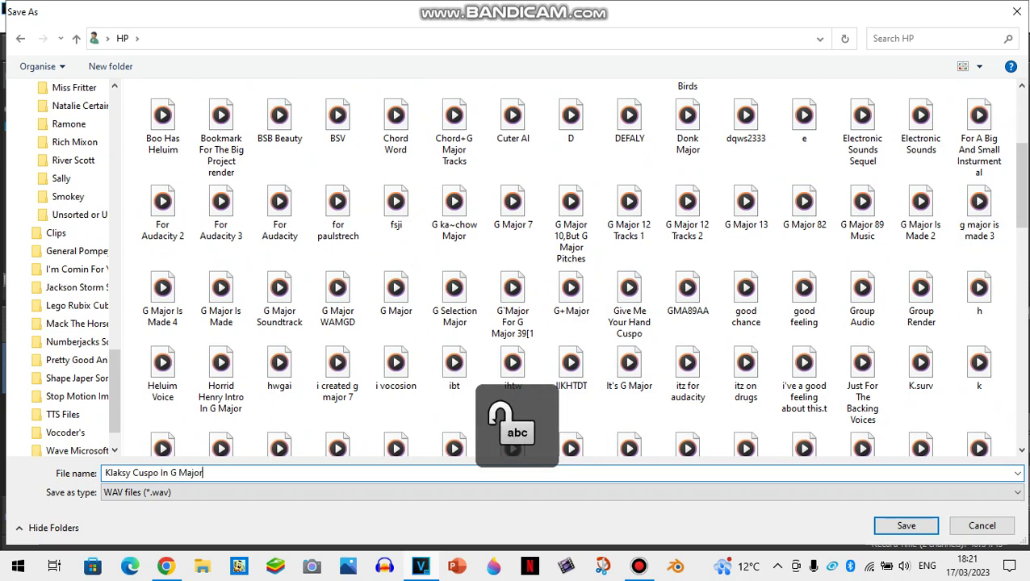
pyautogui.write(' (2)')
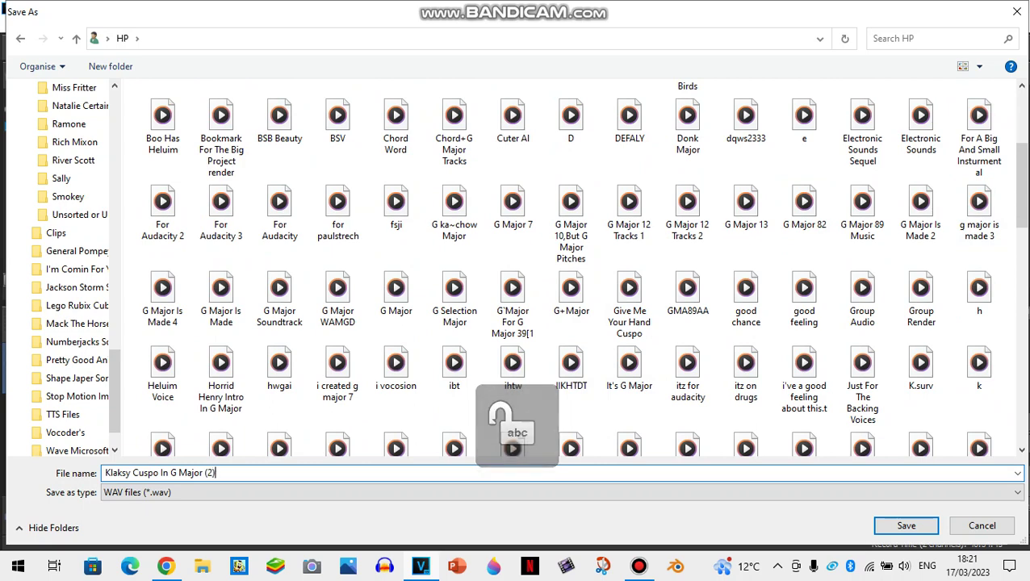
pyautogui.press('Return')
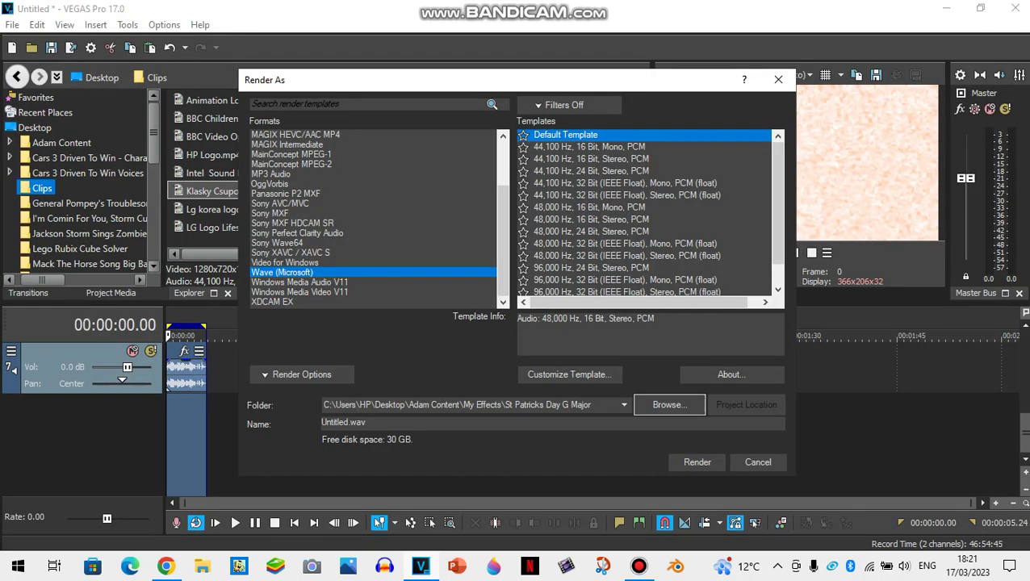
pyautogui.click(697, 462)
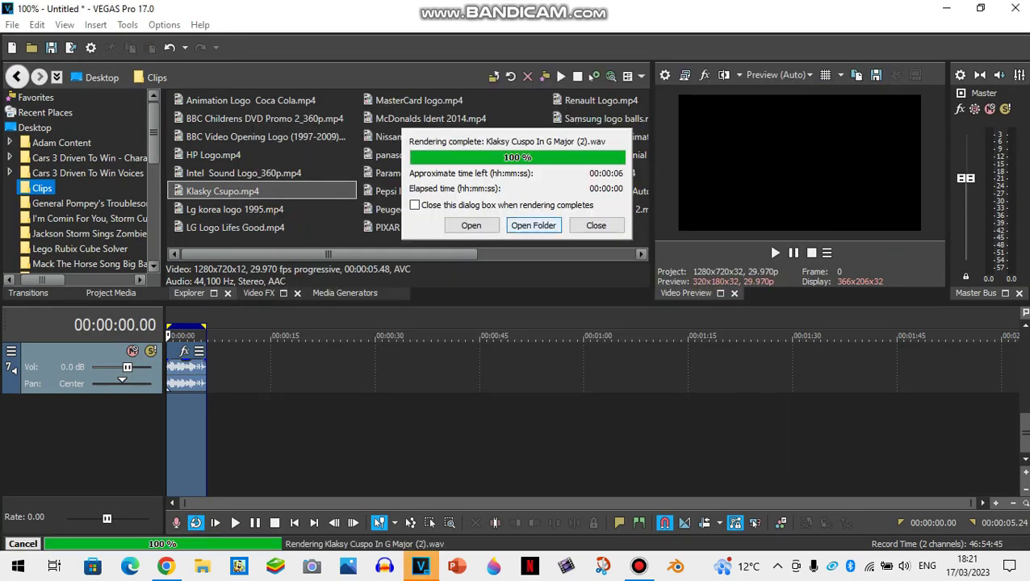
# Step: Open the render's folder and play "Klaksy Cuspo In G Major (2)" in Media Player to check the audio
pyautogui.click(534, 226)
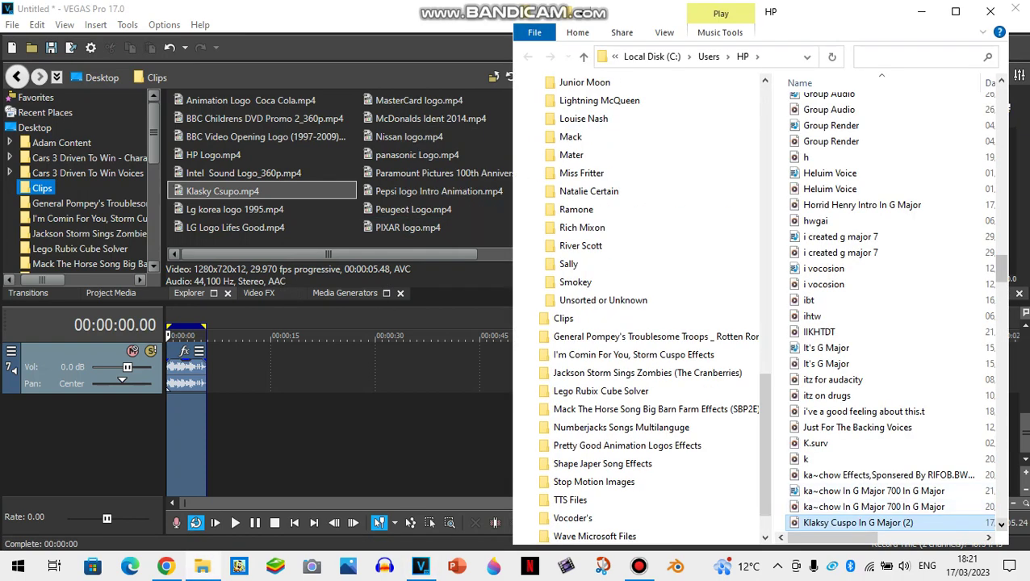
pyautogui.press('F2')
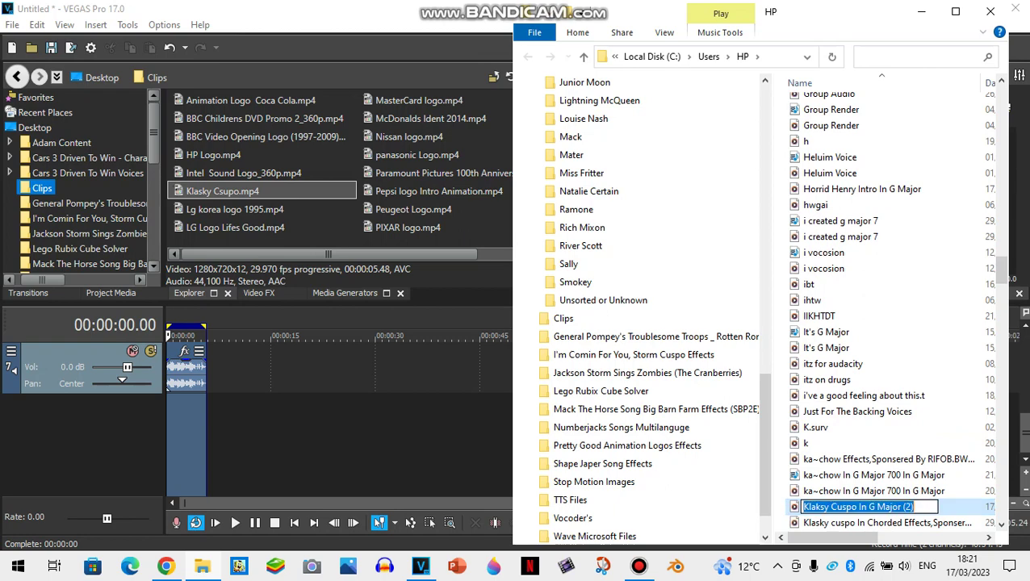
pyautogui.press('Return')
pyautogui.press('Return')
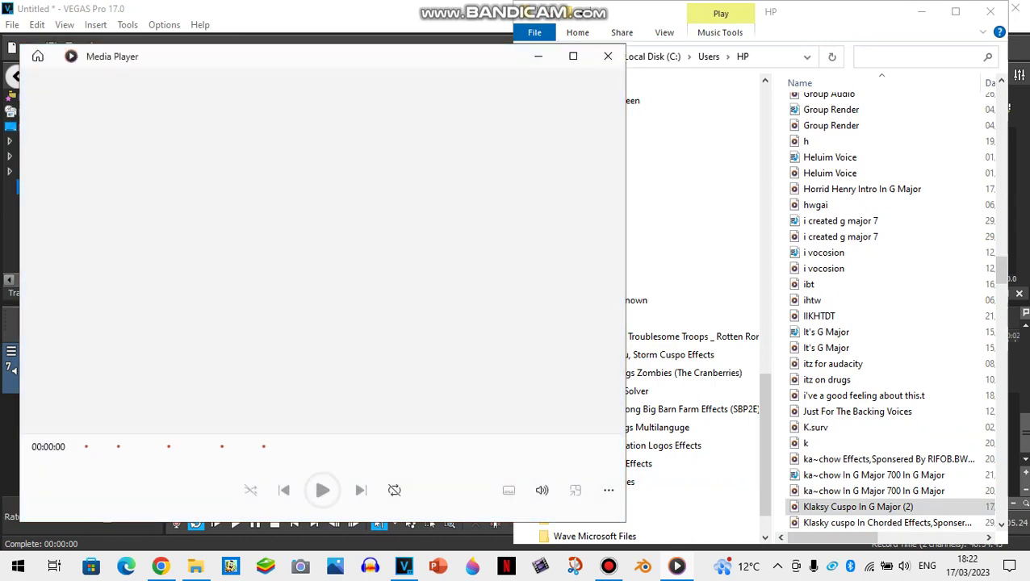
pyautogui.click(323, 490)
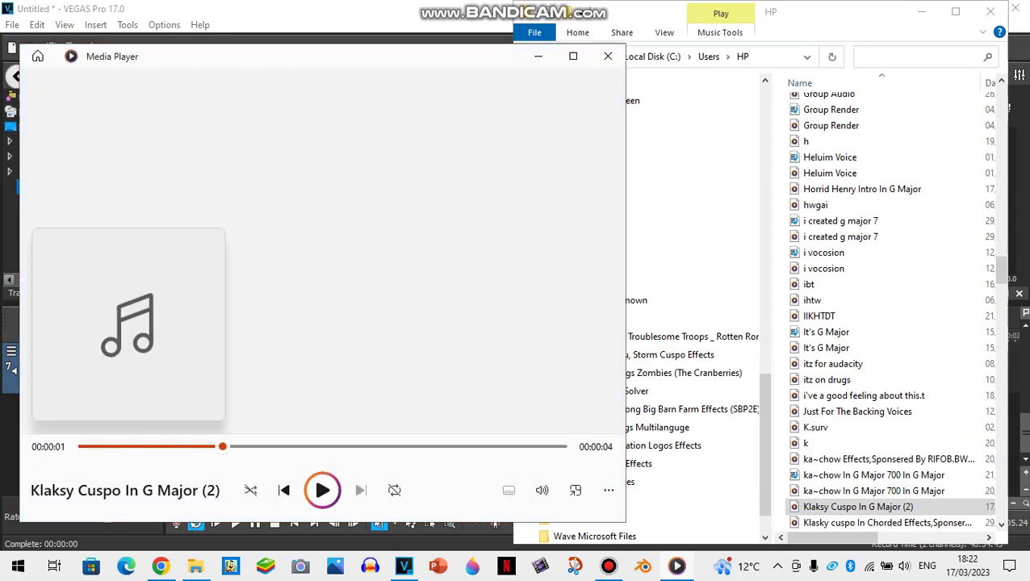
pyautogui.click(608, 56)
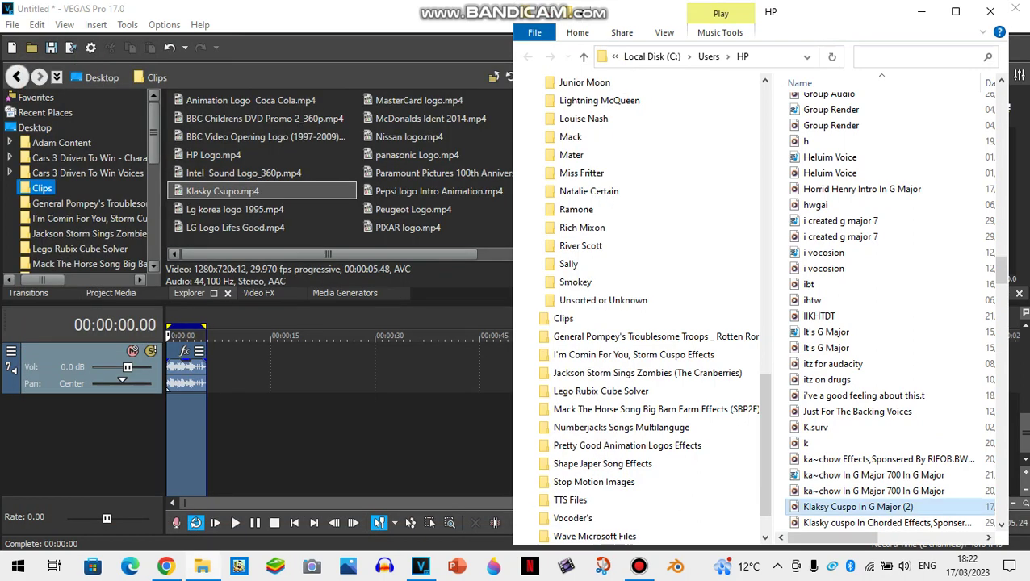
# Step: Delete the audio events on tracks 7 and 6, along with both emptied tracks
pyautogui.click(186, 375)
pyautogui.press('Delete')
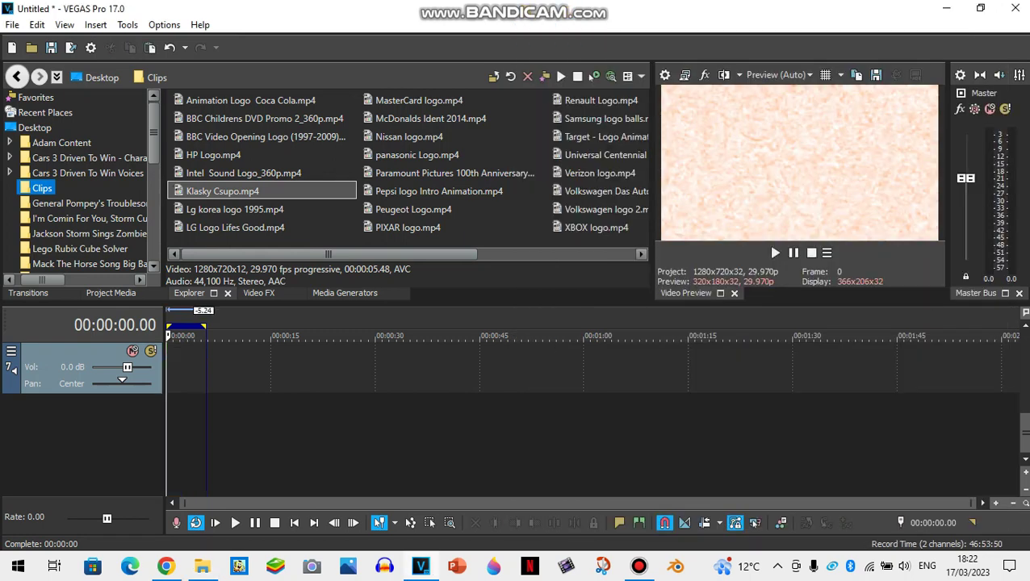
pyautogui.moveTo(1025, 433); pyautogui.dragTo(1025, 420)
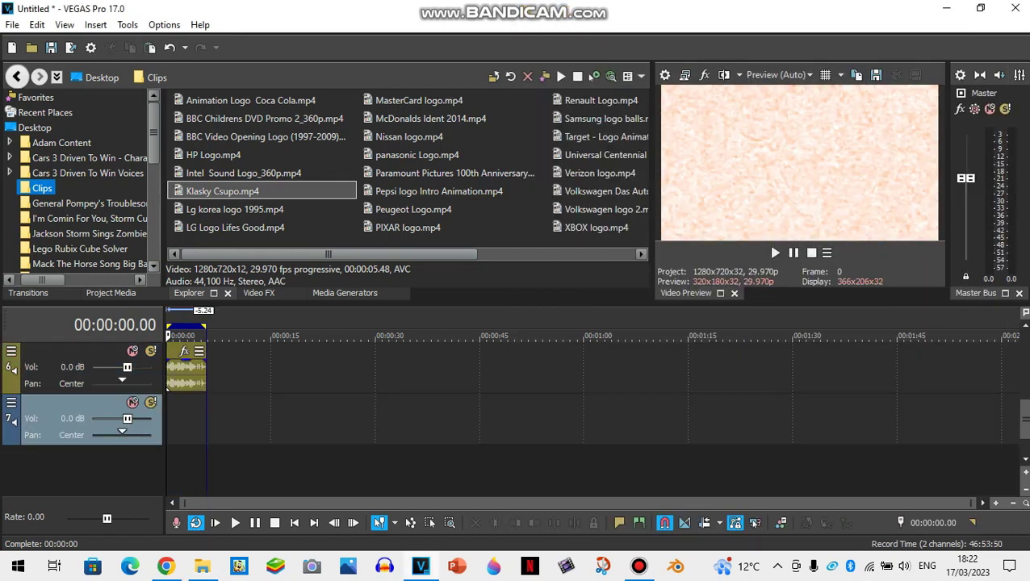
pyautogui.click(186, 375)
pyautogui.press('Delete')
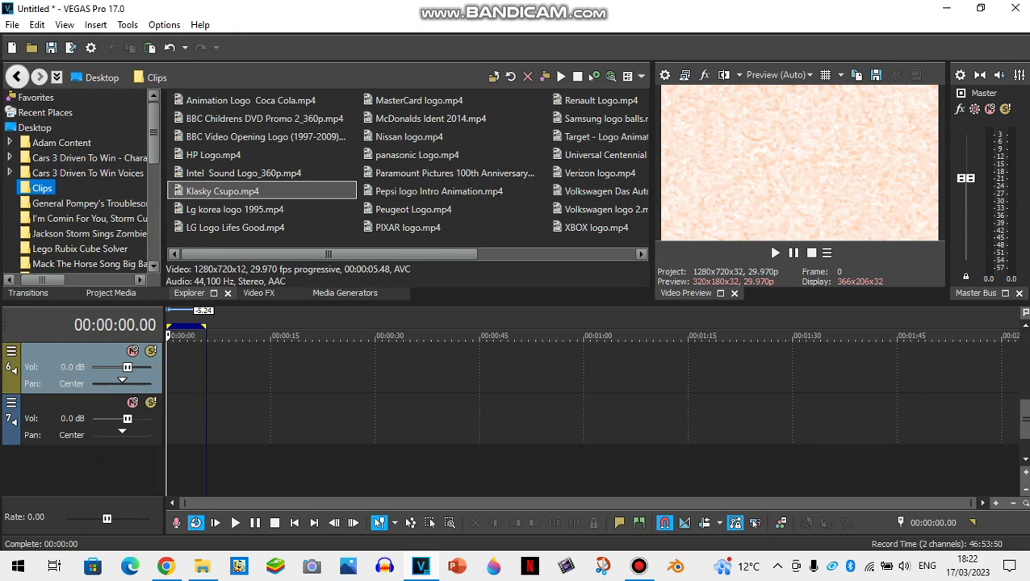
pyautogui.rightClick(84, 358)
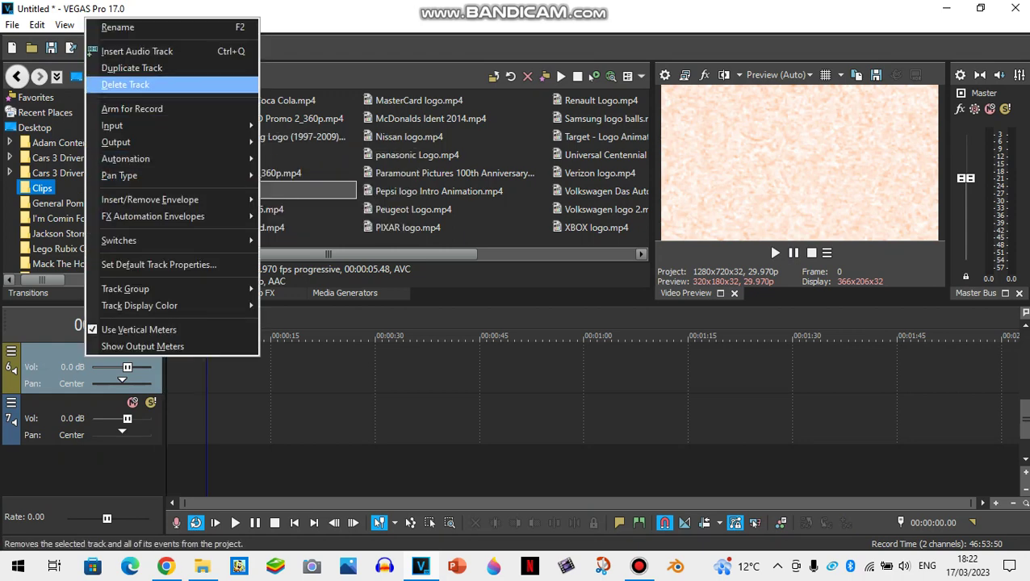
pyautogui.click(129, 82)
pyautogui.rightClick(68, 353)
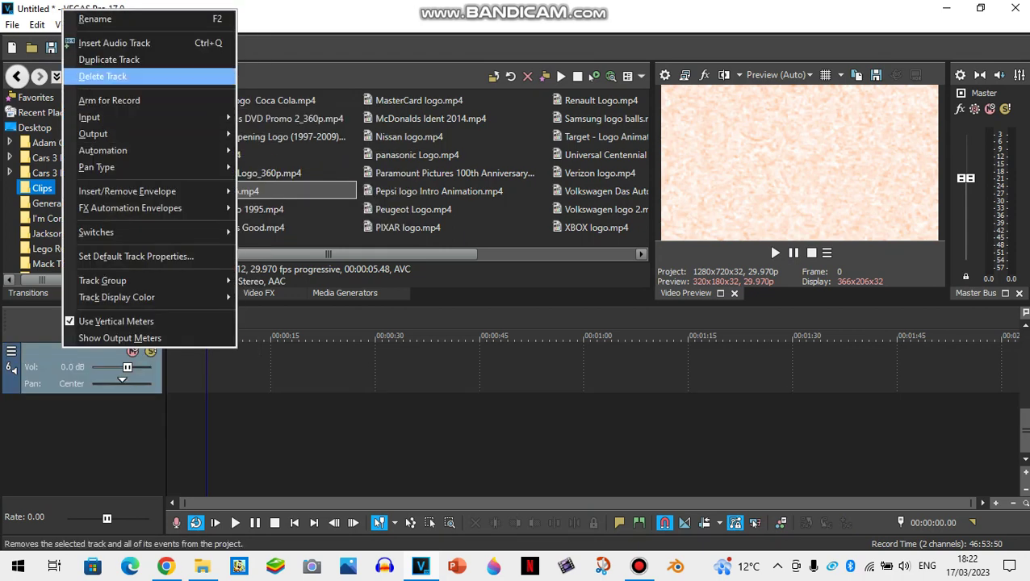
pyautogui.click(121, 76)
# Step: Delete the audio event on track 5 together with its track
pyautogui.hotkey('ctrl', 'a')
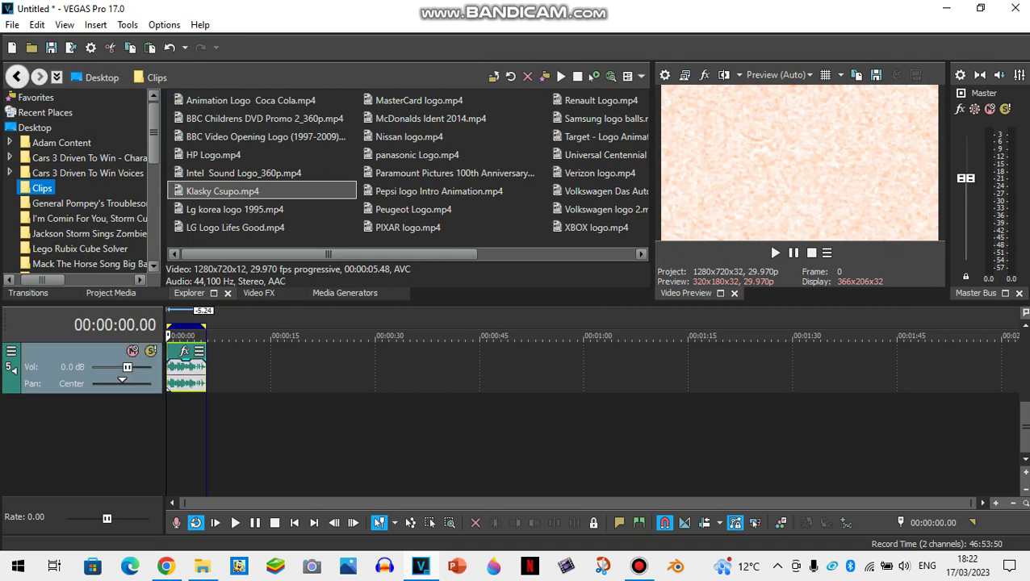
pyautogui.press('Delete')
pyautogui.rightClick(67, 352)
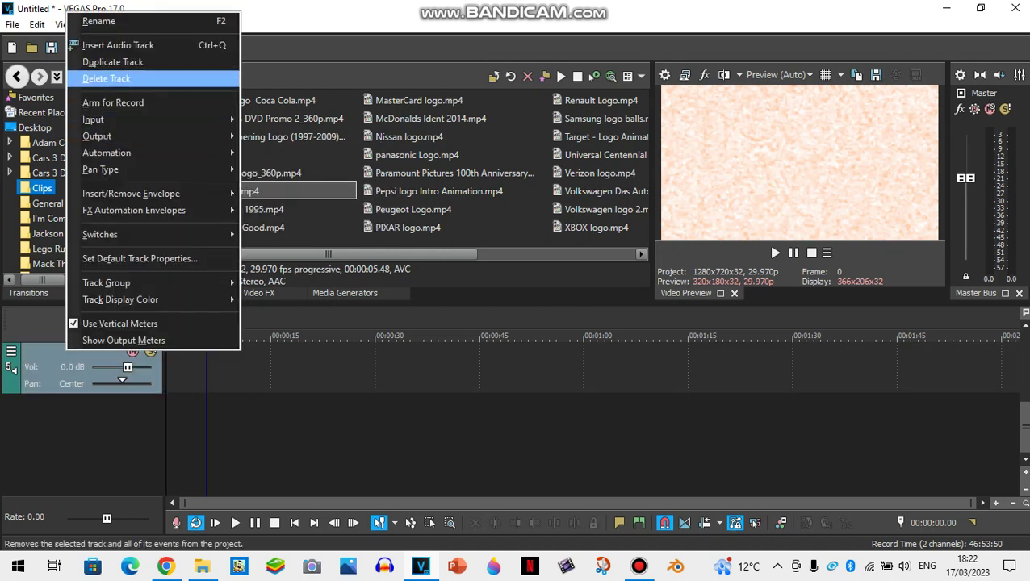
pyautogui.click(121, 78)
# Step: Delete the audio event on track 4 and duplicate the emptied track
pyautogui.hotkey('ctrl', 'z')
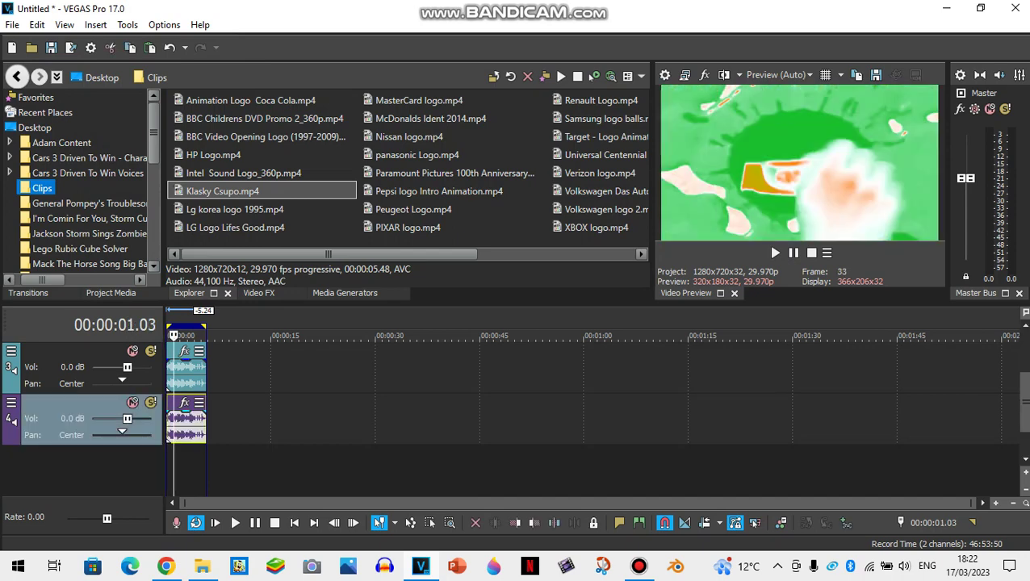
pyautogui.press('Delete')
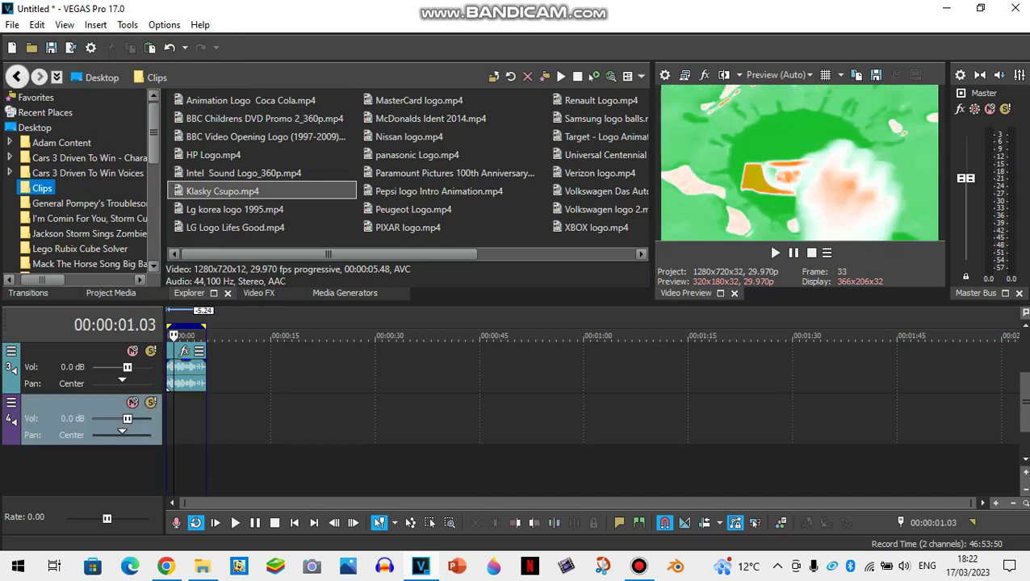
pyautogui.rightClick(95, 403)
pyautogui.click(141, 115)
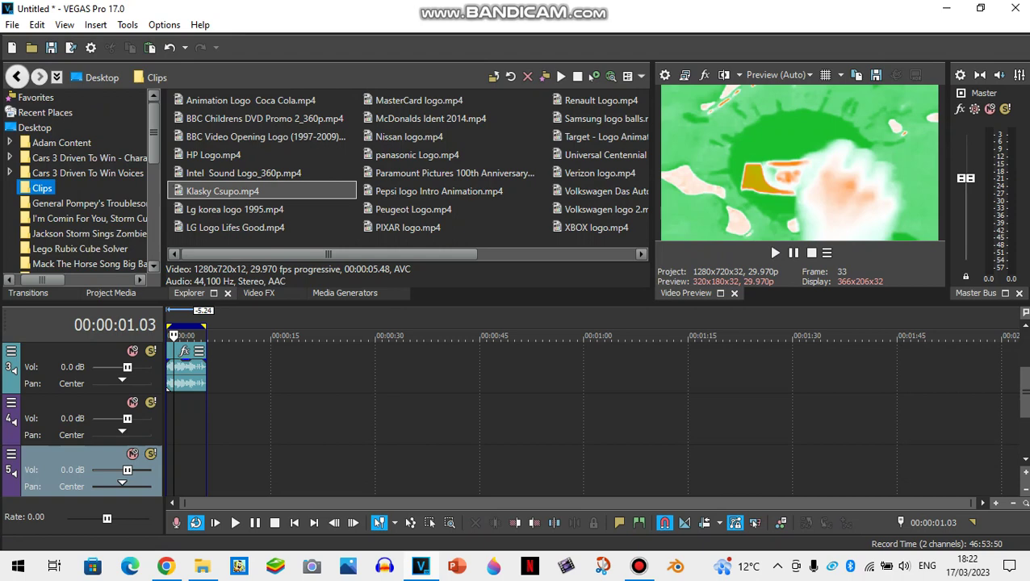
# Step: Delete the empty audio tracks 5 and 4
pyautogui.rightClick(116, 458)
pyautogui.click(149, 172)
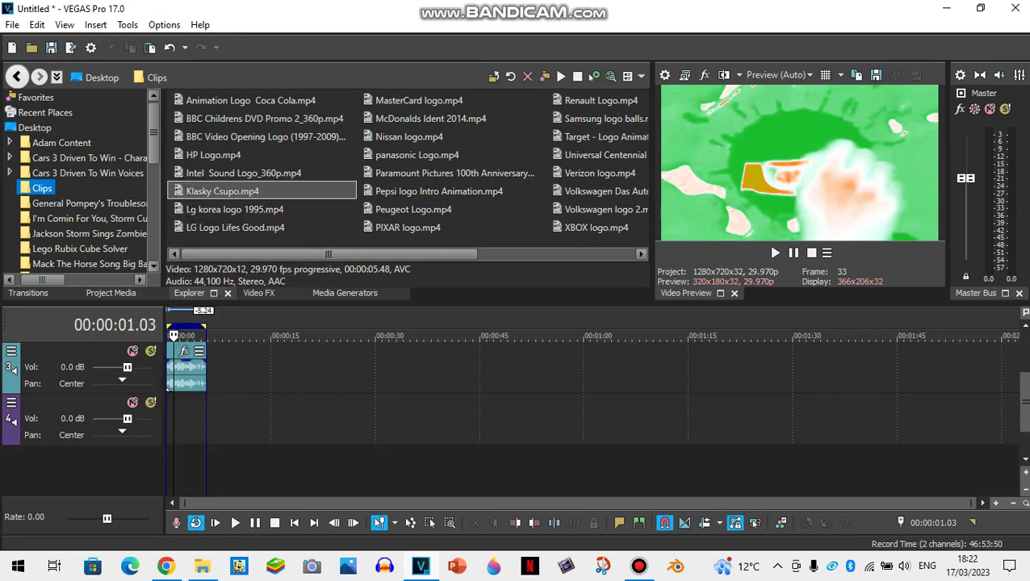
pyautogui.rightClick(84, 401)
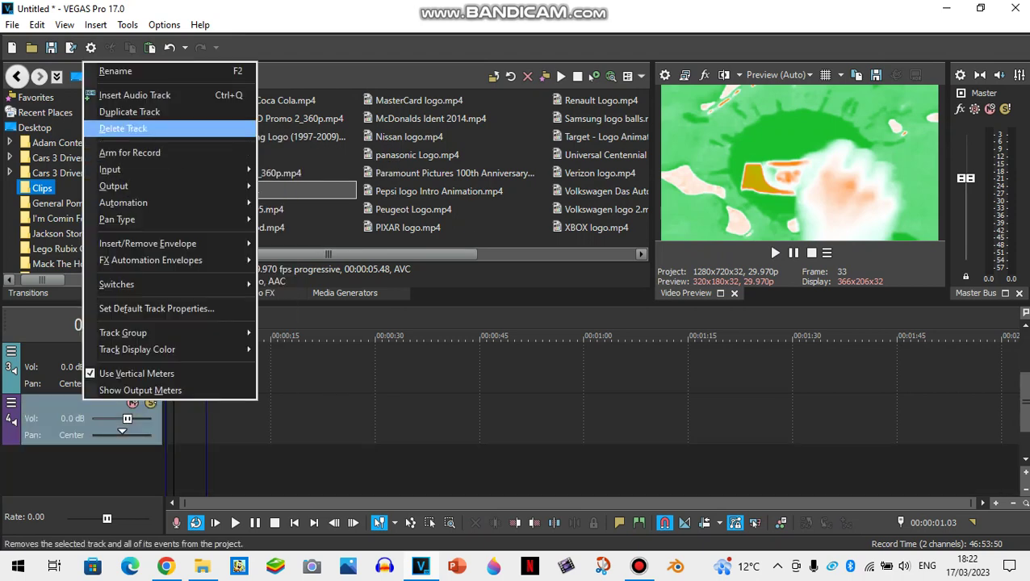
pyautogui.click(133, 127)
# Step: Delete the audio event on track 3 together with its track
pyautogui.moveTo(1026, 417); pyautogui.dragTo(1026, 364)
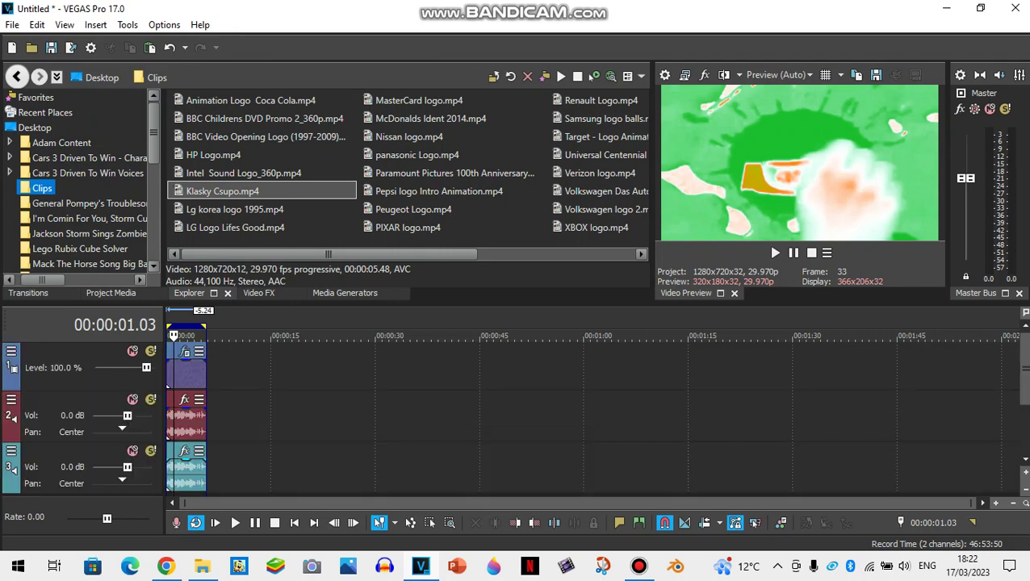
pyautogui.click(171, 475)
pyautogui.press('Delete')
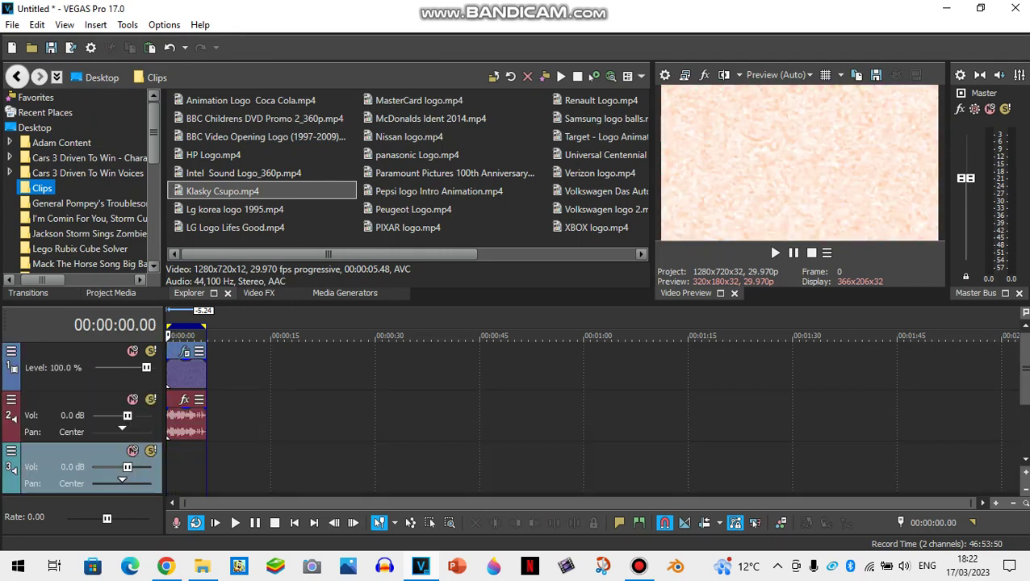
pyautogui.rightClick(97, 450)
pyautogui.click(186, 176)
# Step: Replace the audio event on track 2 with "Klaksy Cuspo In G Major (2)" from the HP folder, placed at the timeline start
pyautogui.click(168, 388)
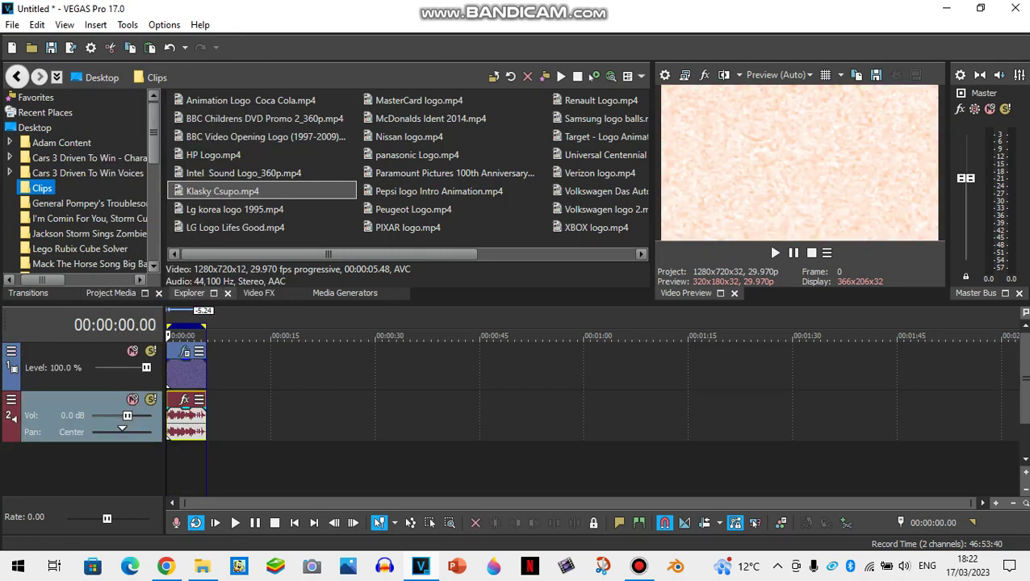
pyautogui.press('Delete')
pyautogui.moveTo(201, 565)
pyautogui.click(206, 488)
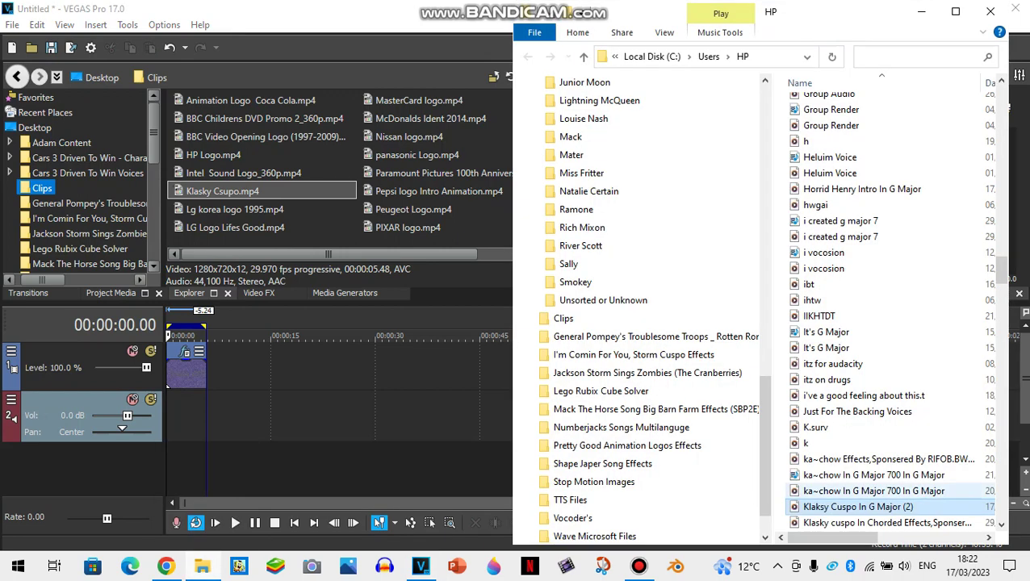
pyautogui.moveTo(912, 509); pyautogui.dragTo(185, 413)
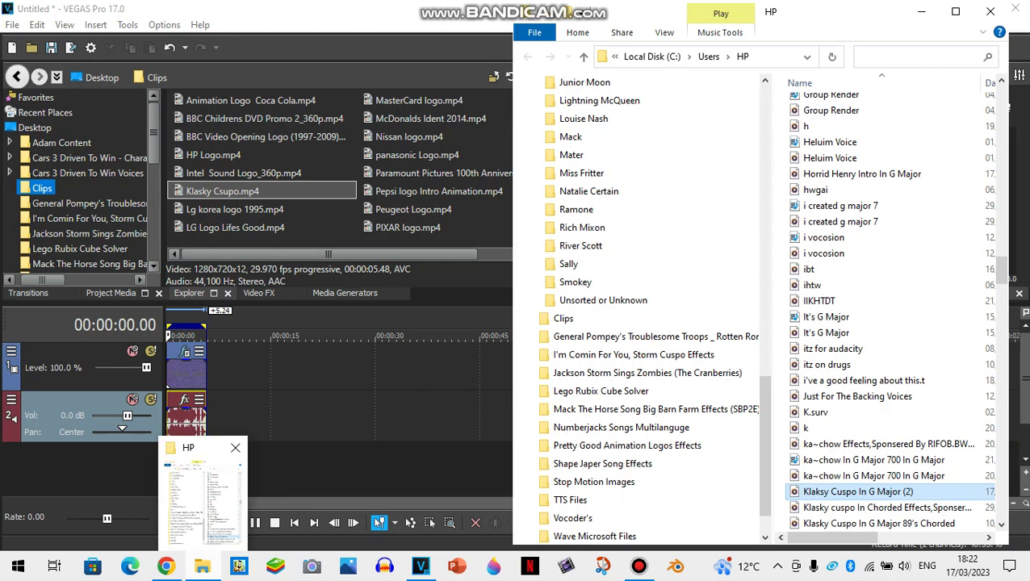
pyautogui.click(201, 565)
# Step: Set the track 2 audio event to the Classic stretch method with "A17. Drums, unpitched (minimum echo)" and edit its pitch change
pyautogui.rightClick(182, 420)
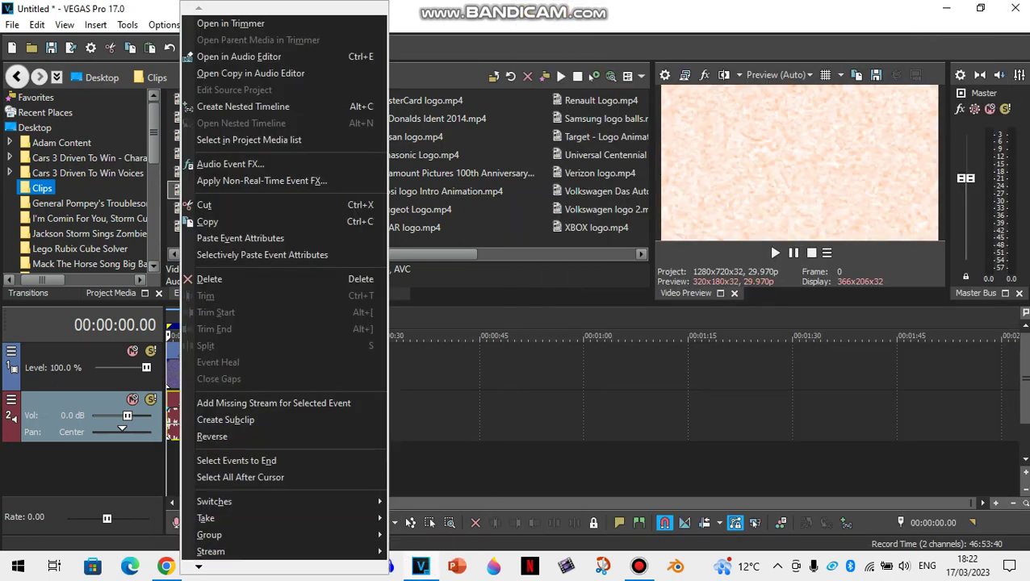
pyautogui.moveTo(198, 567)
pyautogui.click(219, 542)
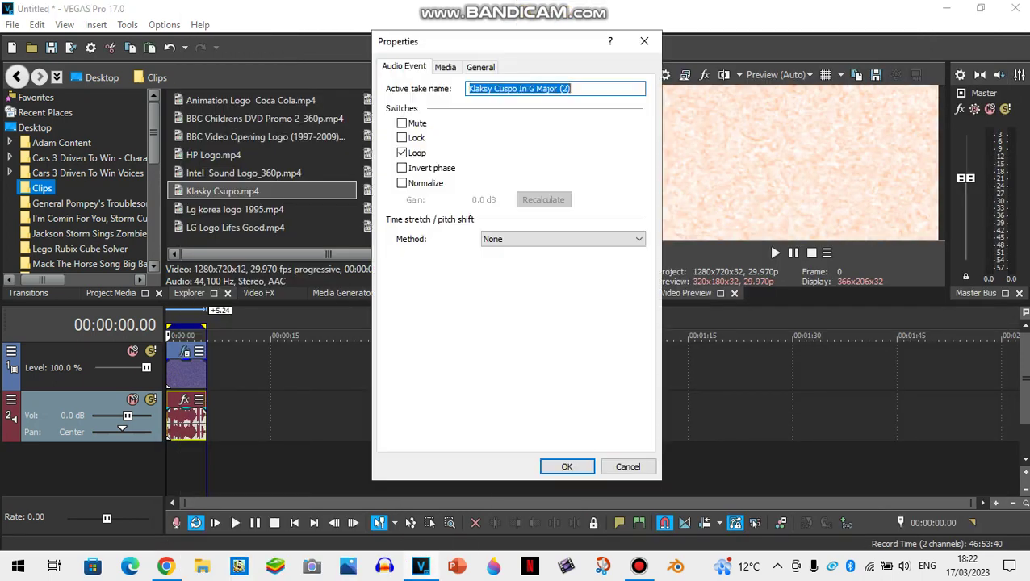
pyautogui.click(563, 239)
pyautogui.click(524, 276)
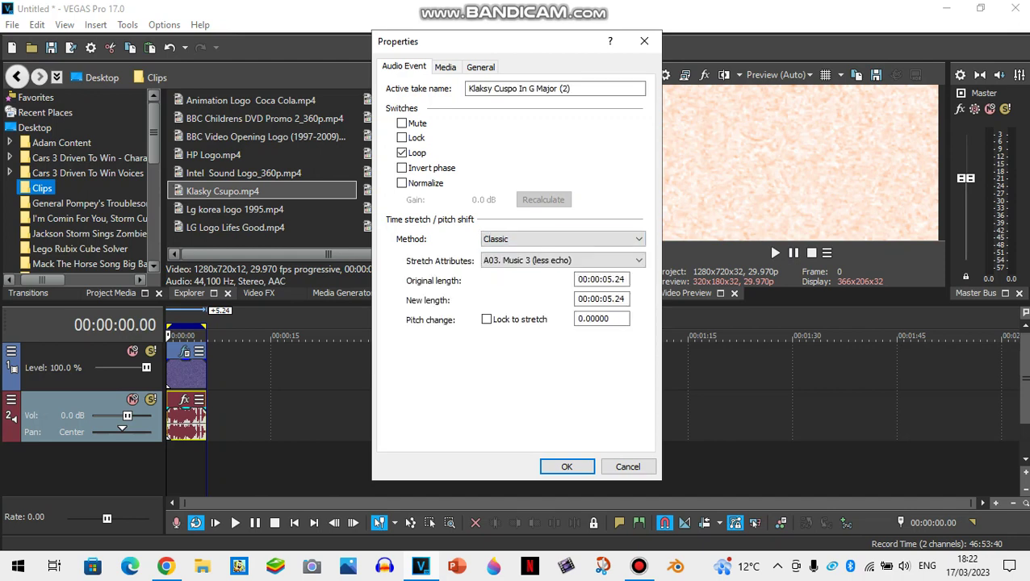
pyautogui.click(562, 260)
pyautogui.click(553, 431)
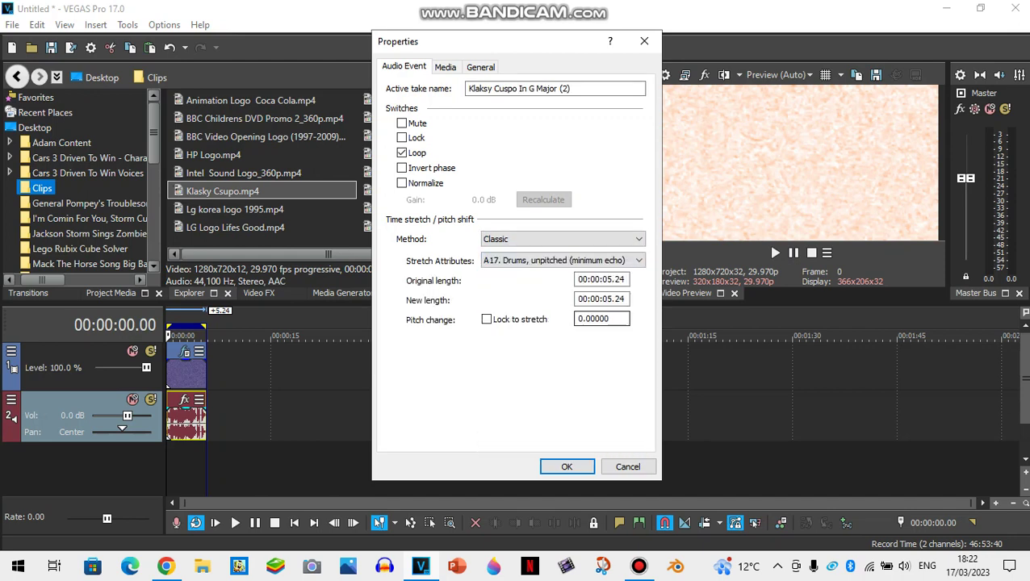
pyautogui.moveTo(615, 320); pyautogui.dragTo(576, 320)
pyautogui.click(567, 466)
# Step: Copy the track 2 audio event and paste the duplicate onto a new track 3 at the timeline start
pyautogui.rightClick(187, 416)
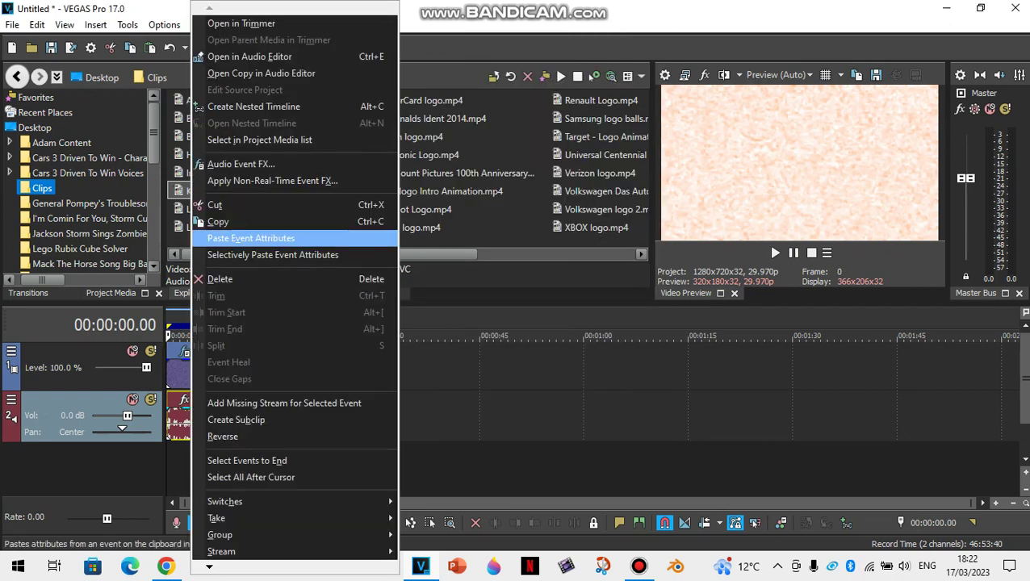
pyautogui.click(211, 222)
pyautogui.rightClick(270, 423)
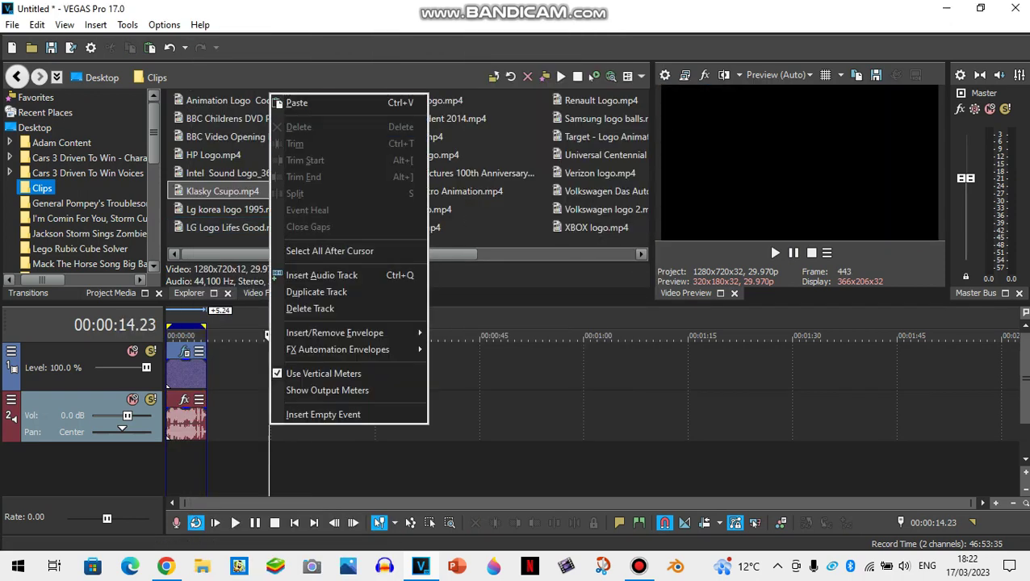
pyautogui.click(296, 103)
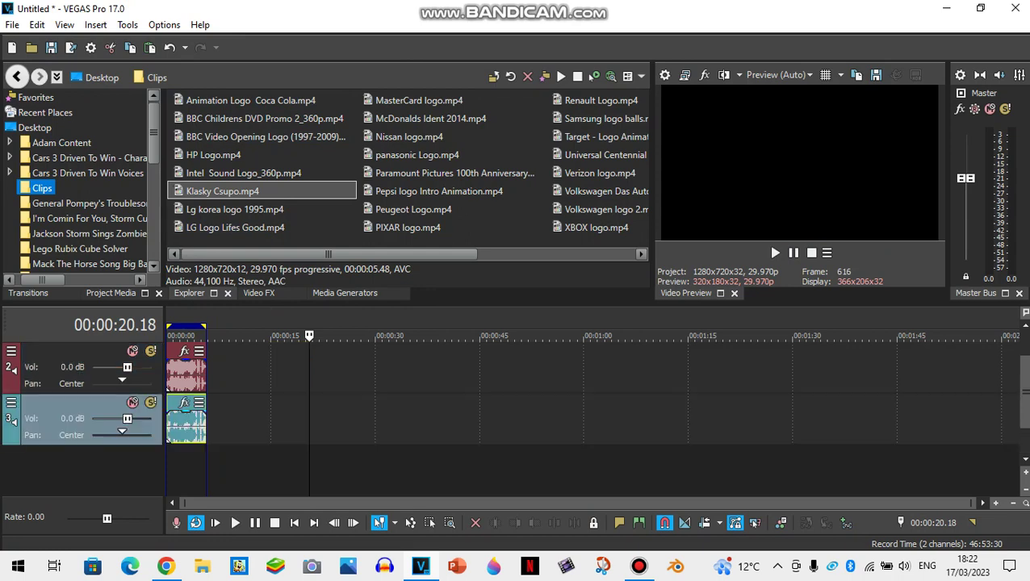
# Step: Set the pitch change of the track 3 audio event to -11
pyautogui.rightClick(171, 418)
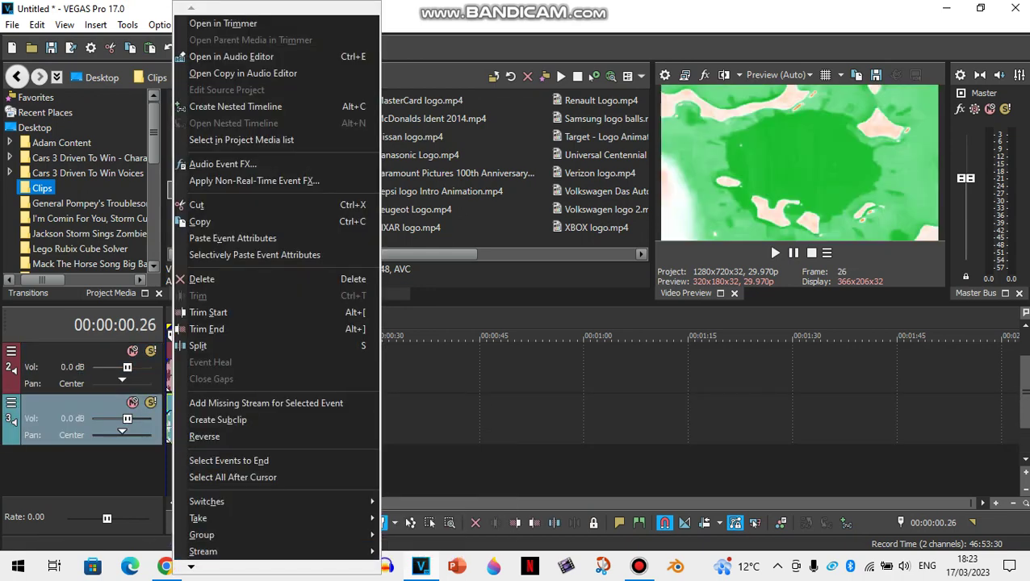
pyautogui.click(212, 544)
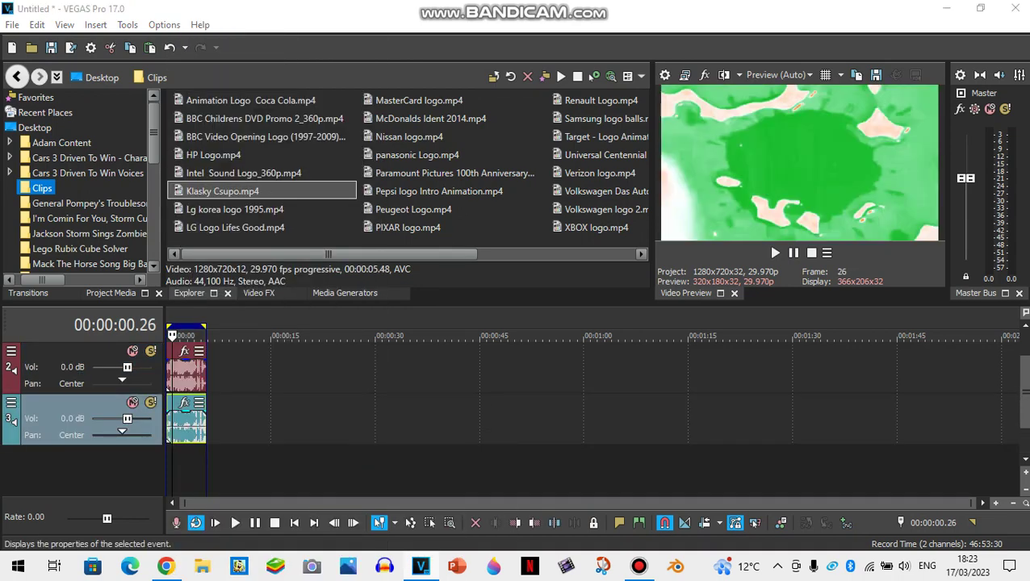
pyautogui.moveTo(614, 318); pyautogui.dragTo(577, 319)
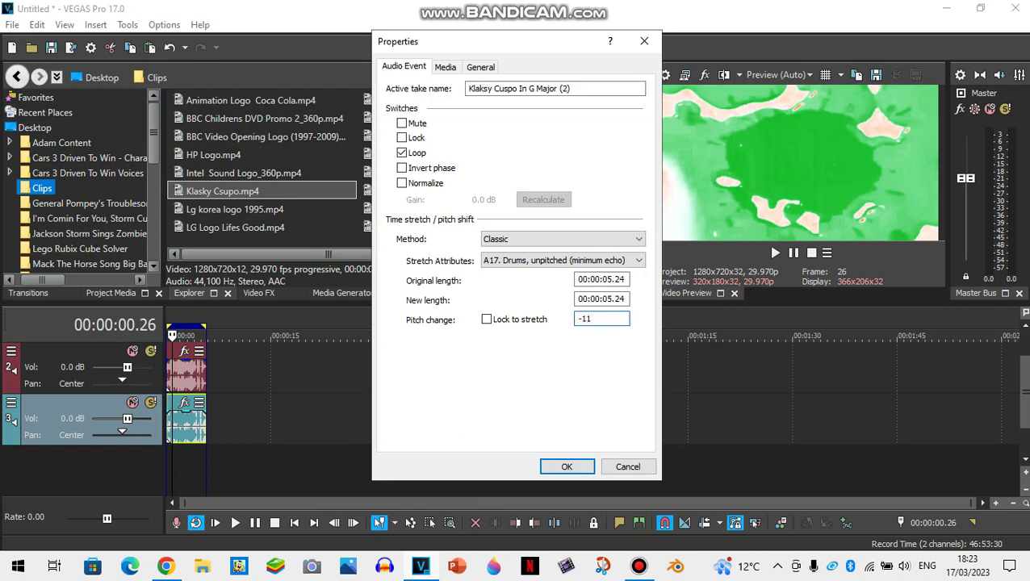
pyautogui.press('Return')
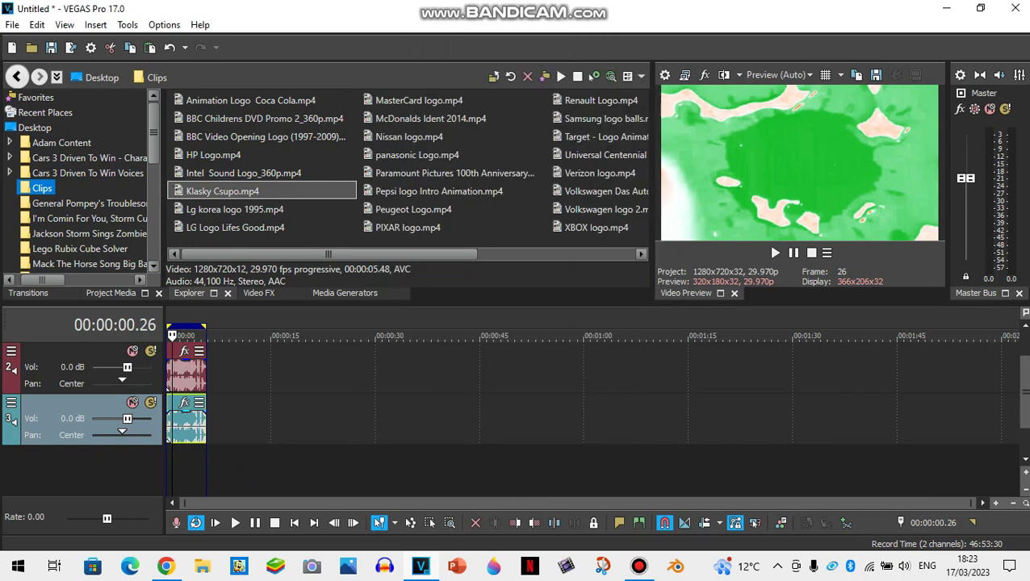
# Step: Copy the track 3 audio event and place the pasted duplicate on a new track 4 at the timeline start
pyautogui.click(169, 425)
pyautogui.rightClick(179, 425)
pyautogui.click(207, 223)
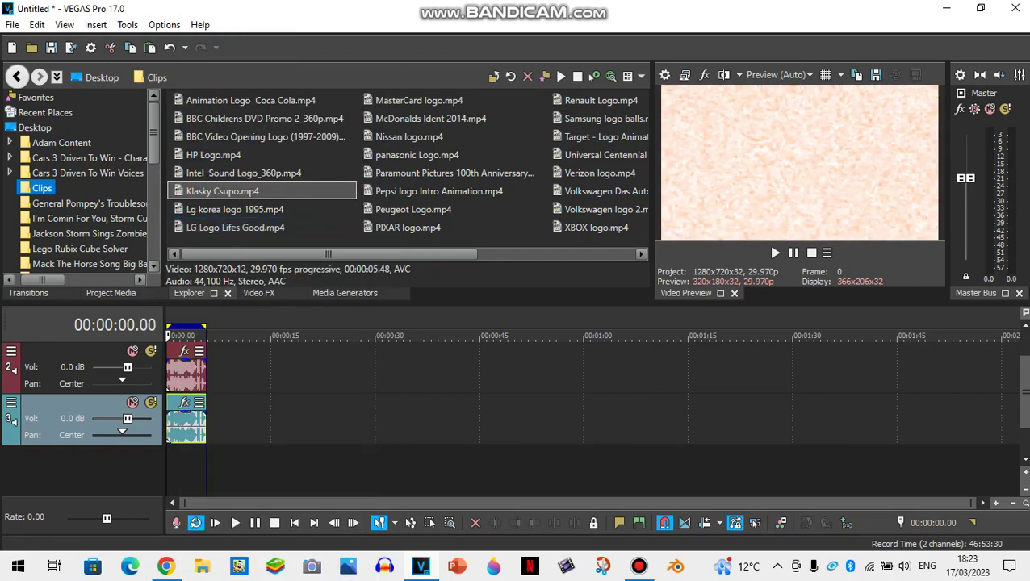
pyautogui.rightClick(255, 412)
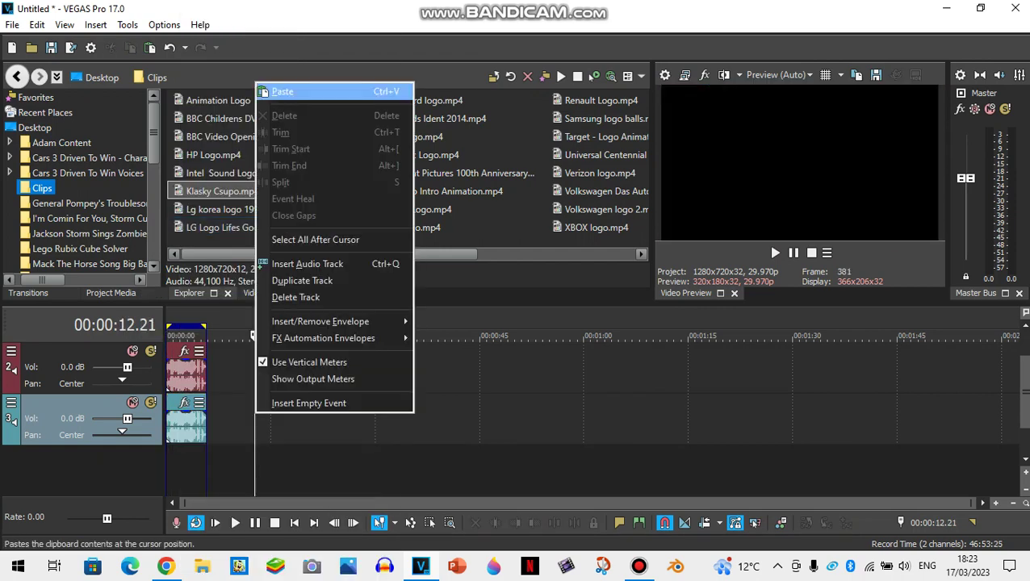
pyautogui.click(282, 91)
pyautogui.moveTo(270, 427); pyautogui.dragTo(181, 477)
pyautogui.click(169, 477)
# Step: Set the pitch change of the track 4 audio event to 17
pyautogui.rightClick(195, 475)
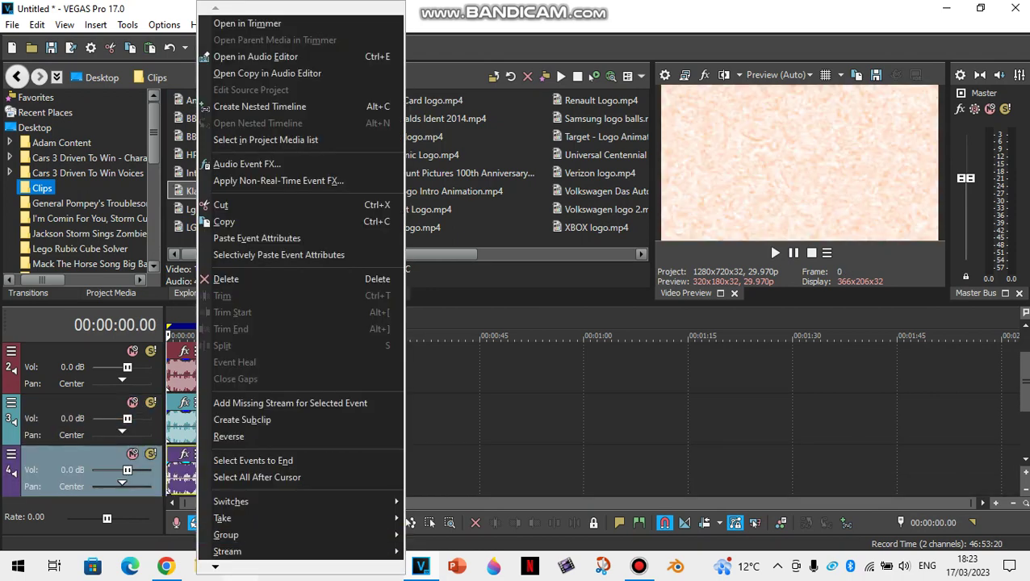
pyautogui.click(237, 542)
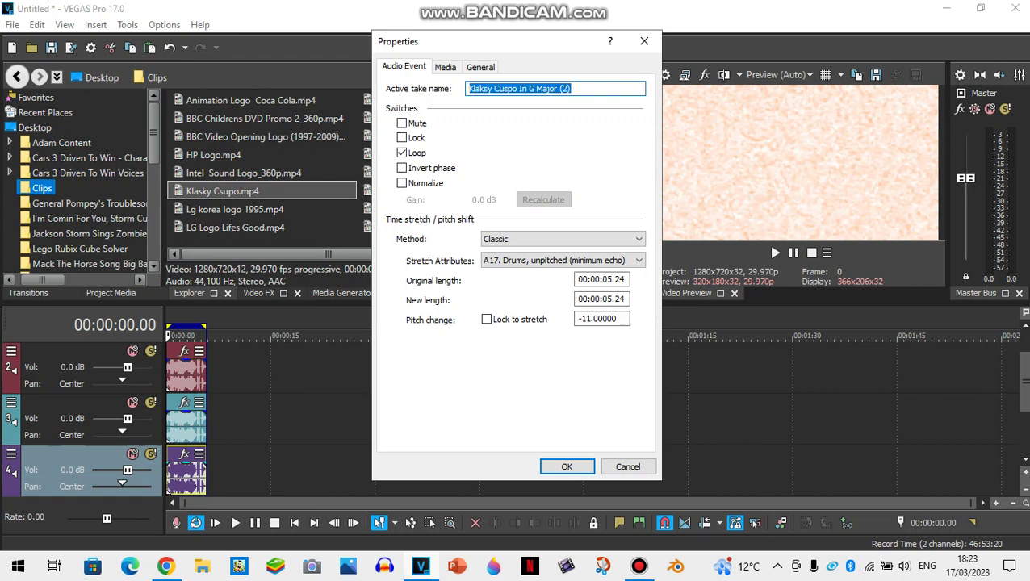
pyautogui.doubleClick(599, 319)
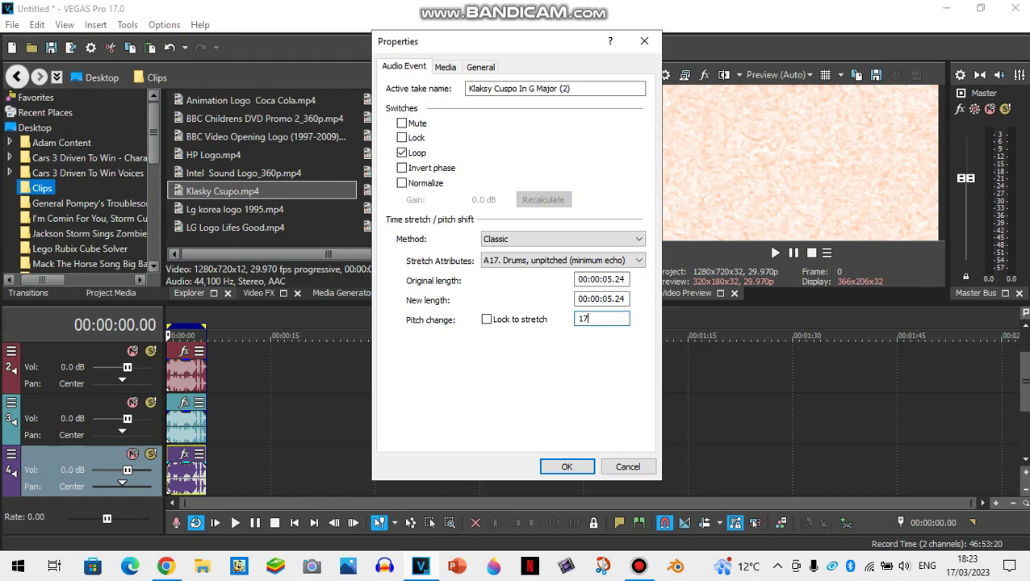
pyautogui.click(567, 466)
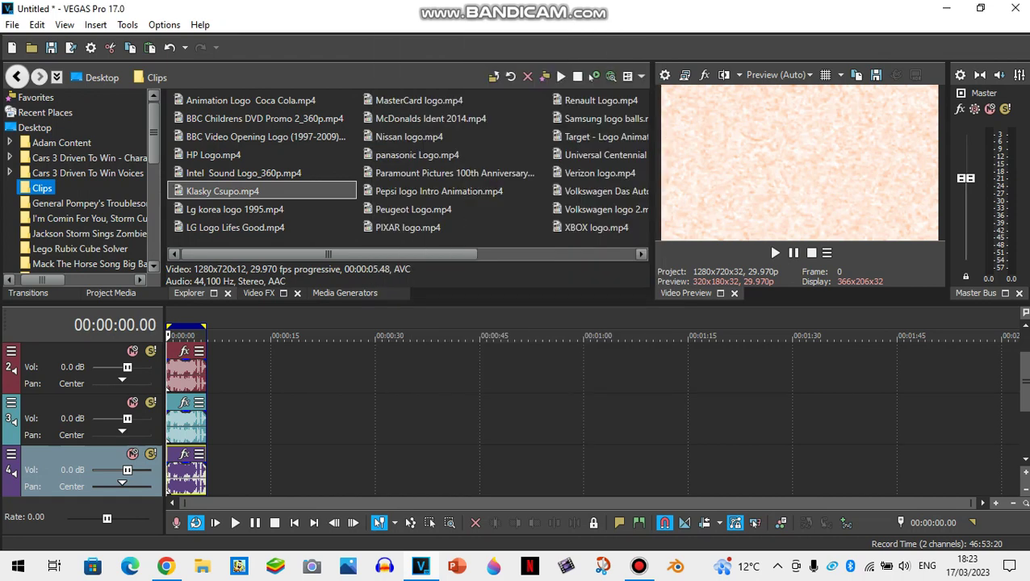
# Step: Play the project from the start to preview the video with the stacked, pitch-shifted audio
pyautogui.moveTo(1024, 384); pyautogui.dragTo(1025, 361)
pyautogui.press('space')
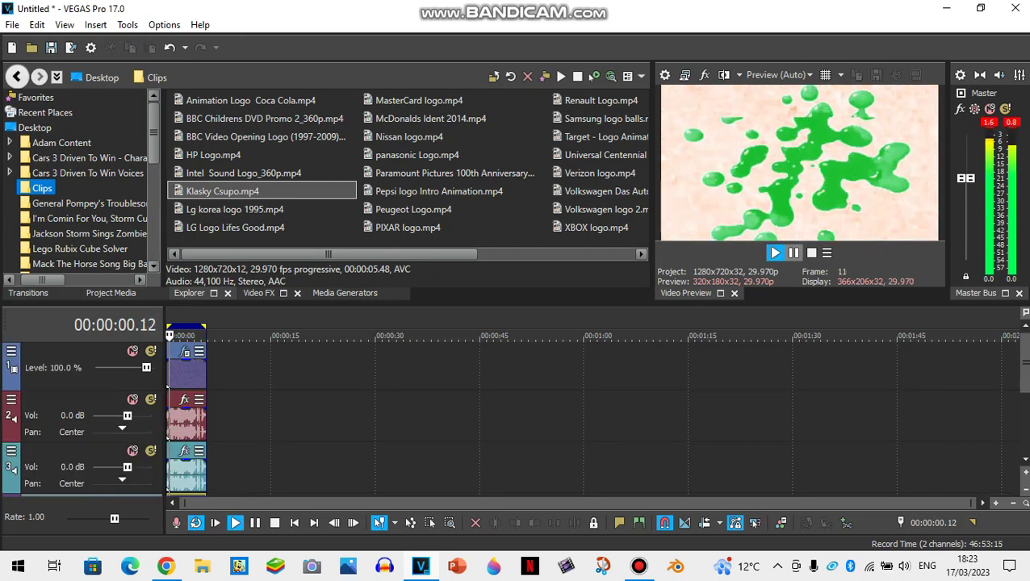
pyautogui.click(639, 566)
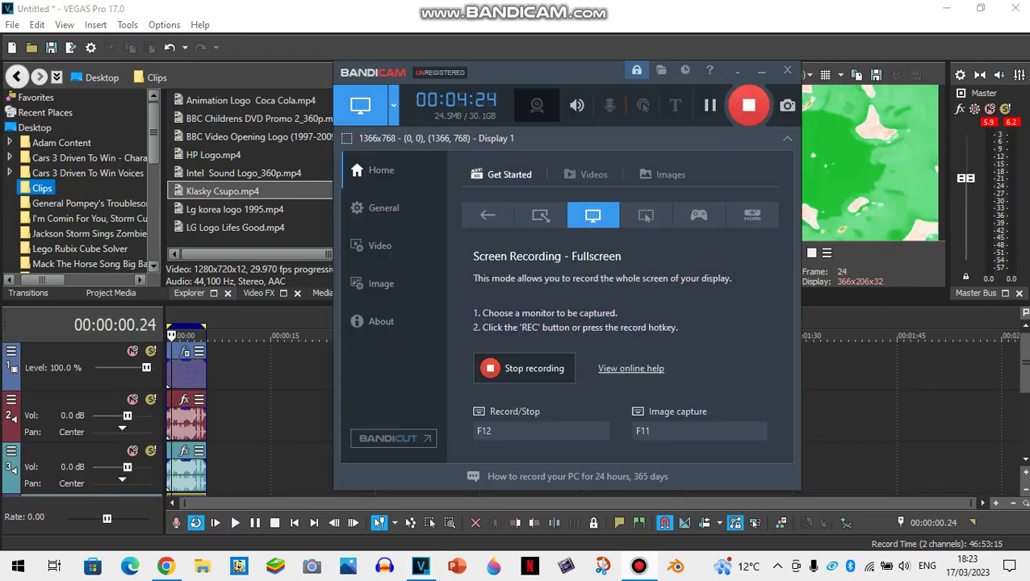